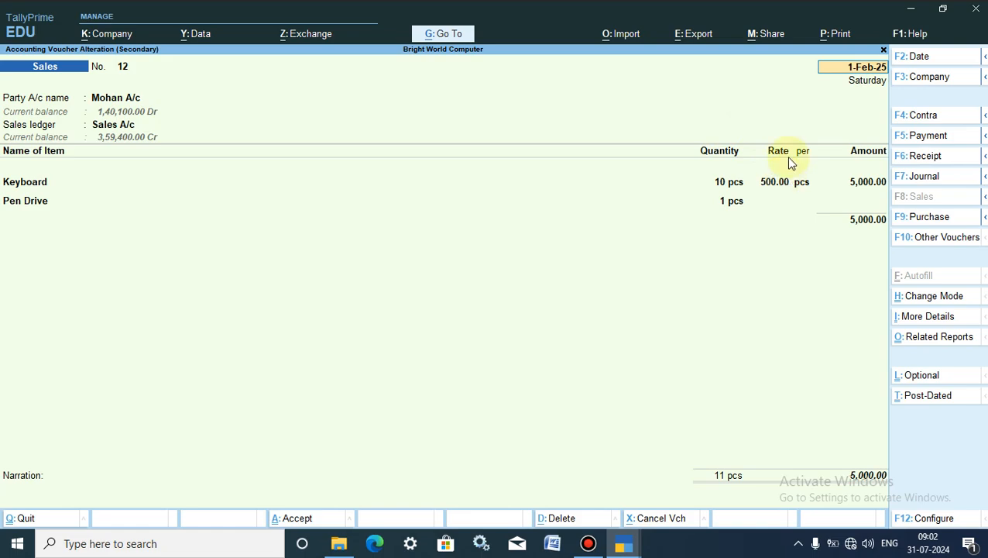
# - Minimize the open sales voucher window and refresh the desktop
pyautogui.click(912, 12)
pyautogui.rightClick(591, 125)
pyautogui.click(625, 171)
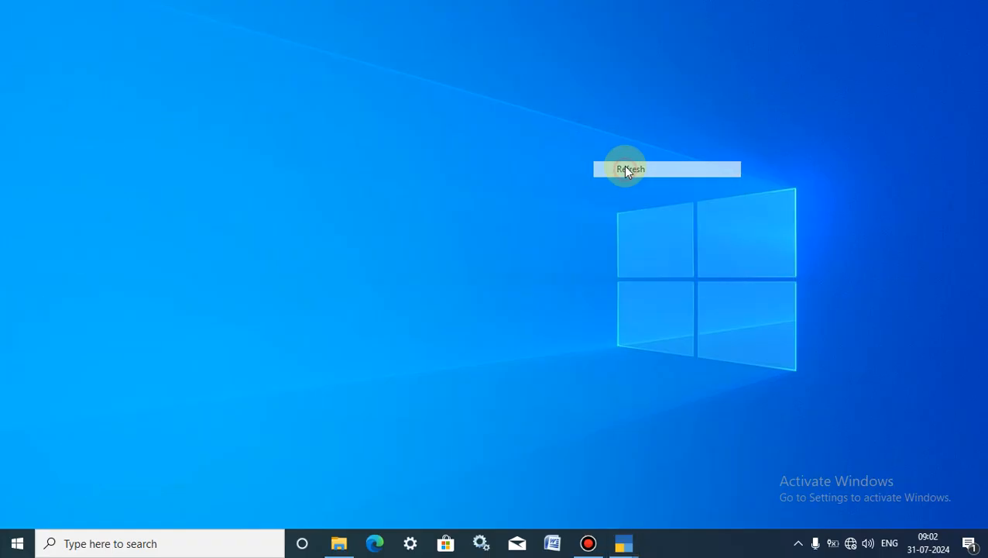
pyautogui.rightClick(421, 126)
pyautogui.click(452, 167)
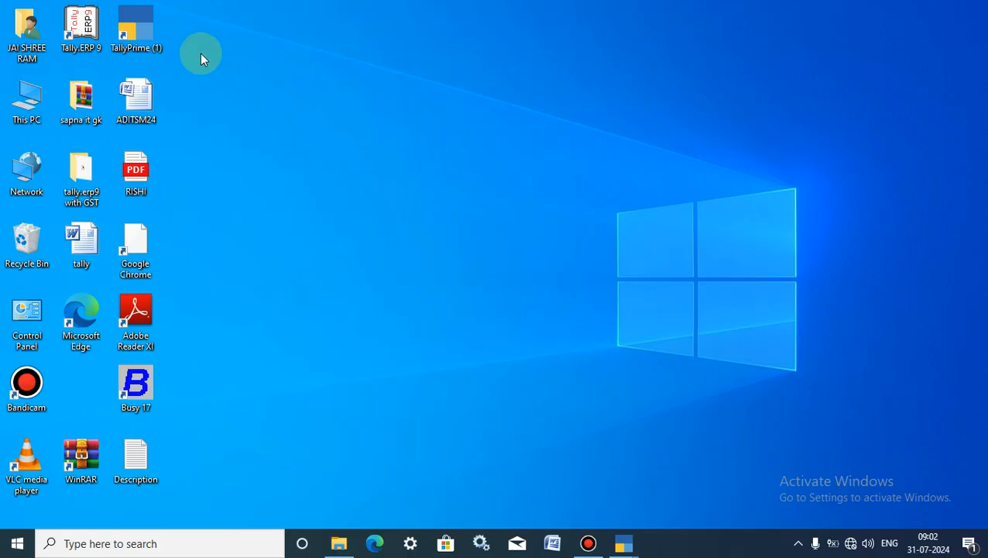
# - Switch back to TallyPrime
pyautogui.click(136, 28)
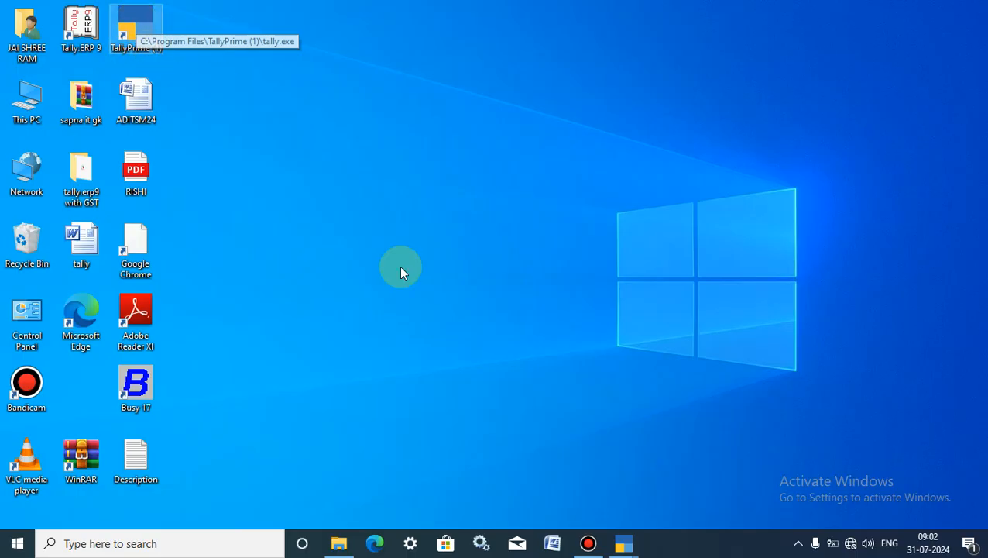
pyautogui.click(624, 542)
pyautogui.click(543, 489)
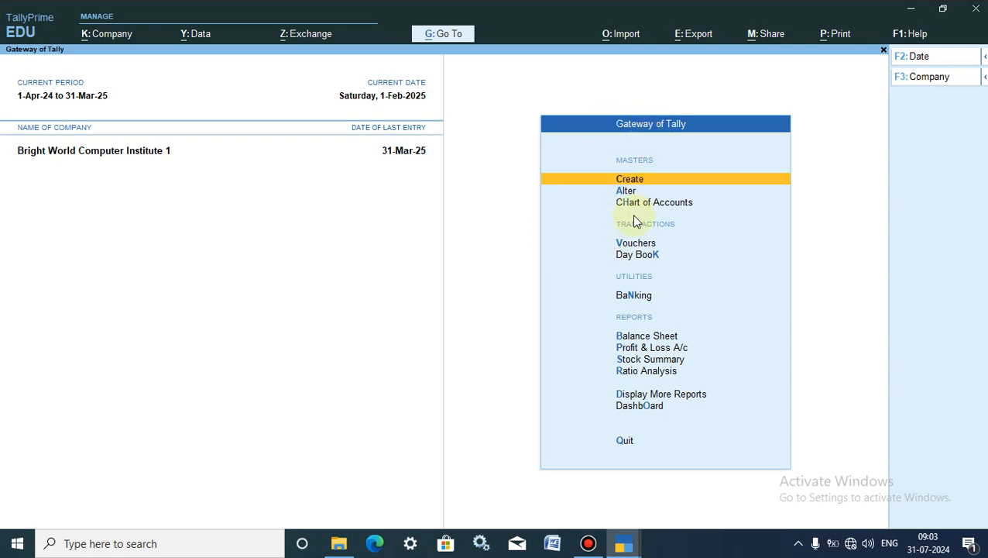
# - Alter the Sales voucher type to allow zero-valued transactions, save it and return to the Gateway of Tally
pyautogui.click(623, 192)
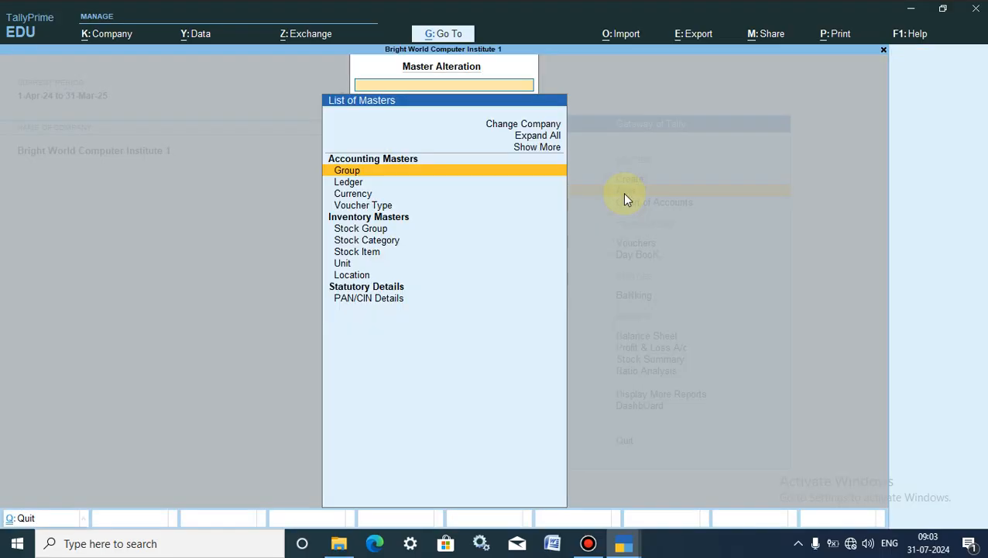
pyautogui.click(361, 206)
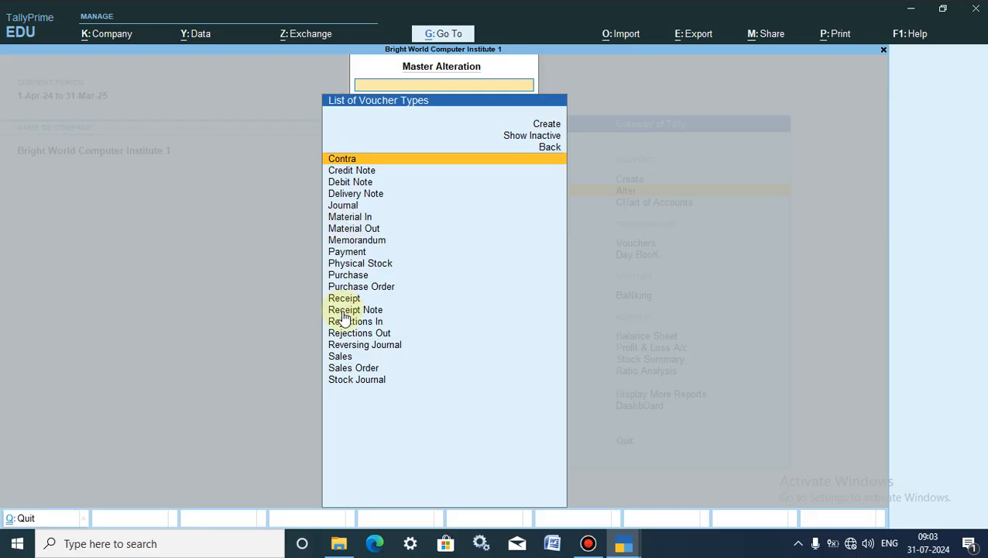
pyautogui.click(343, 358)
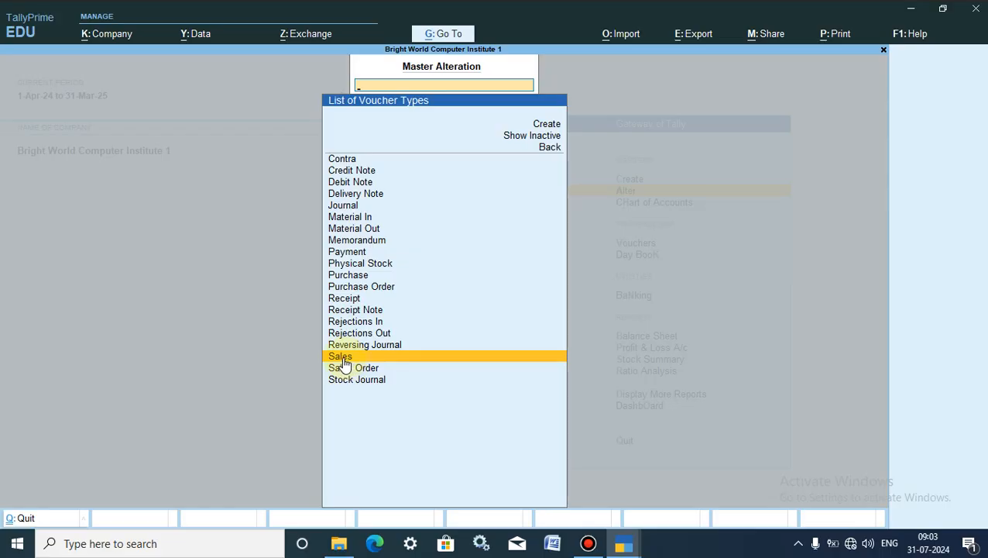
pyautogui.click(343, 358)
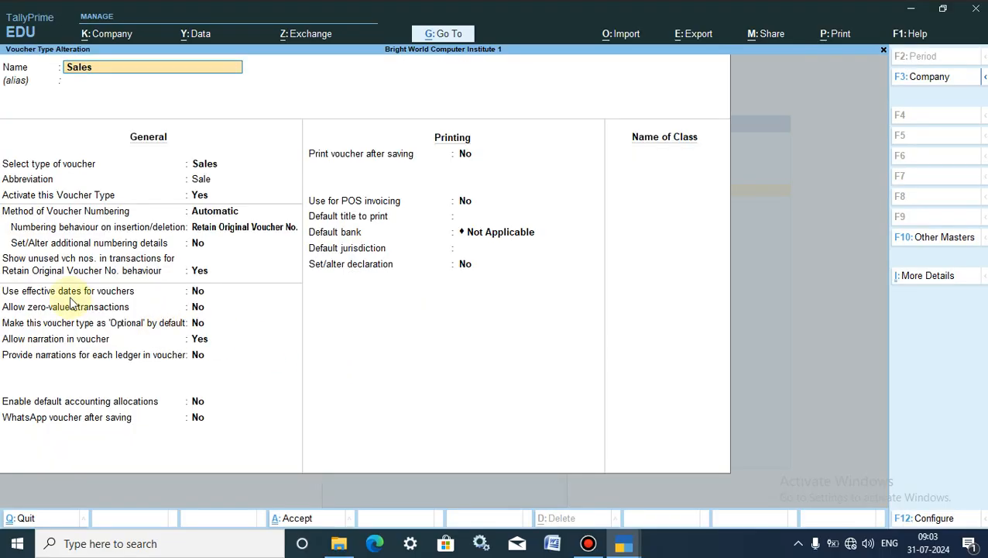
pyautogui.click(15, 309)
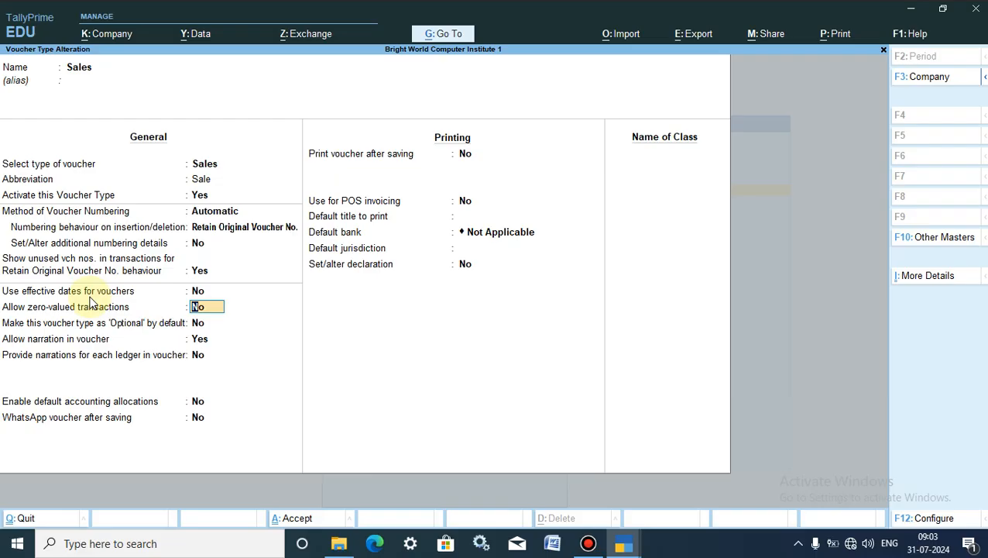
pyautogui.write('y')
pyautogui.press('Return')
pyautogui.click(292, 519)
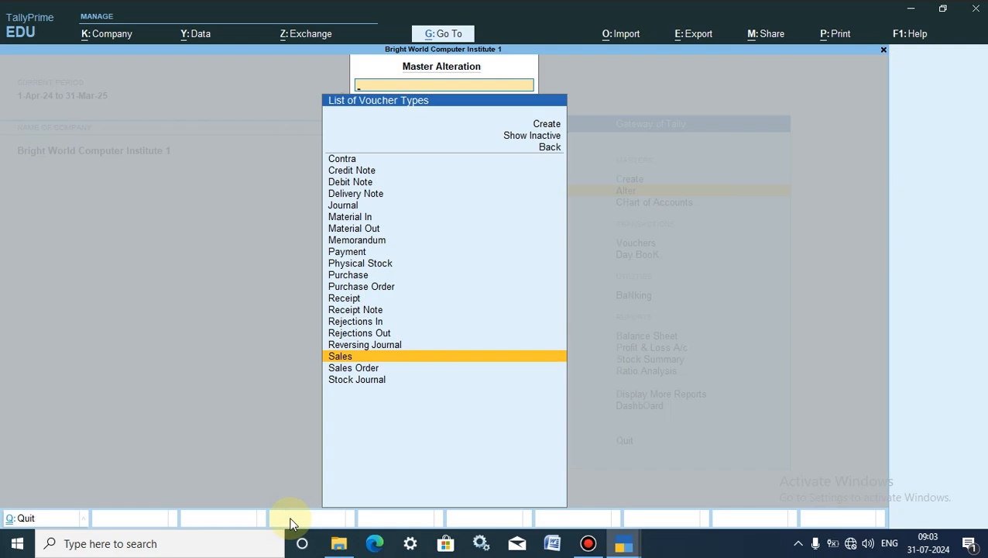
pyautogui.click(17, 519)
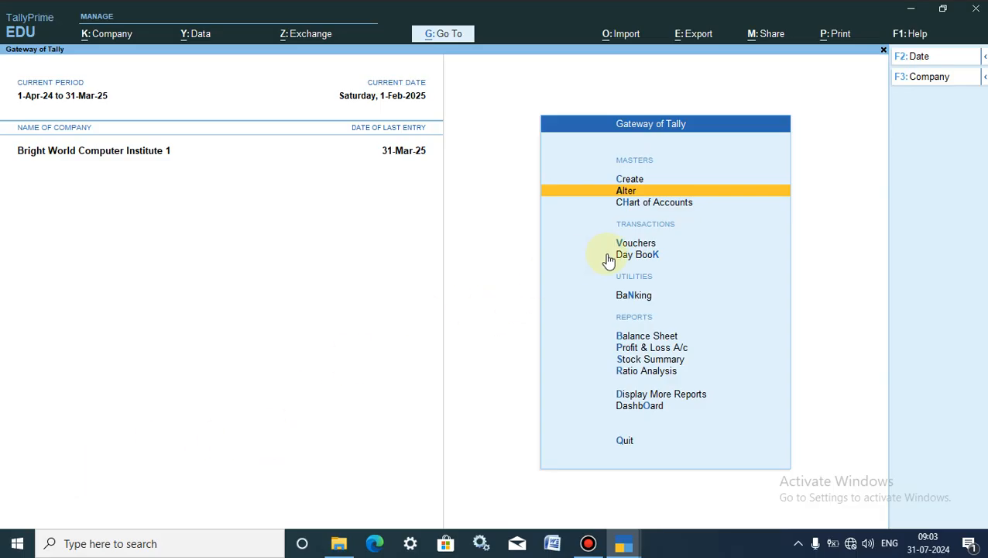
# - Try to create a stock item named Pen Drive
pyautogui.click(629, 180)
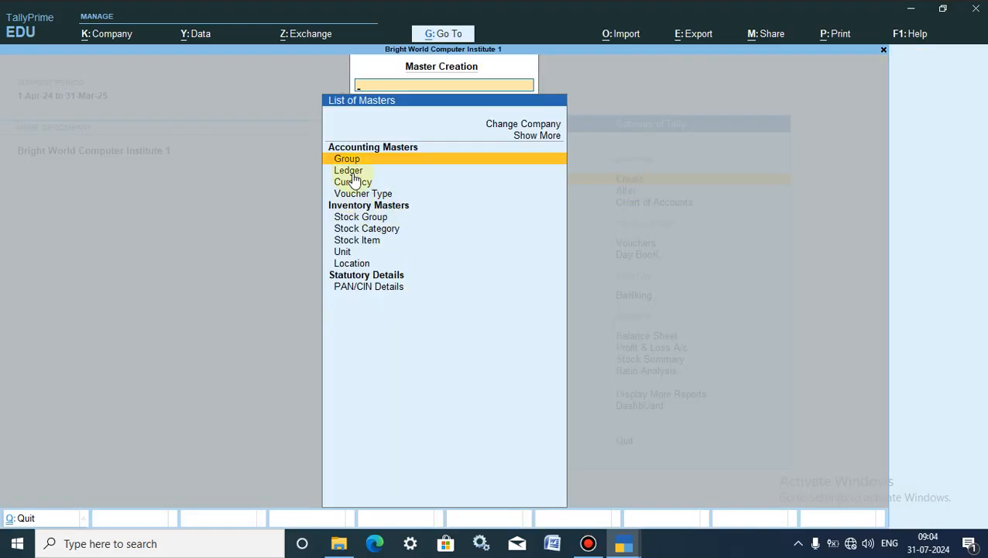
pyautogui.click(361, 242)
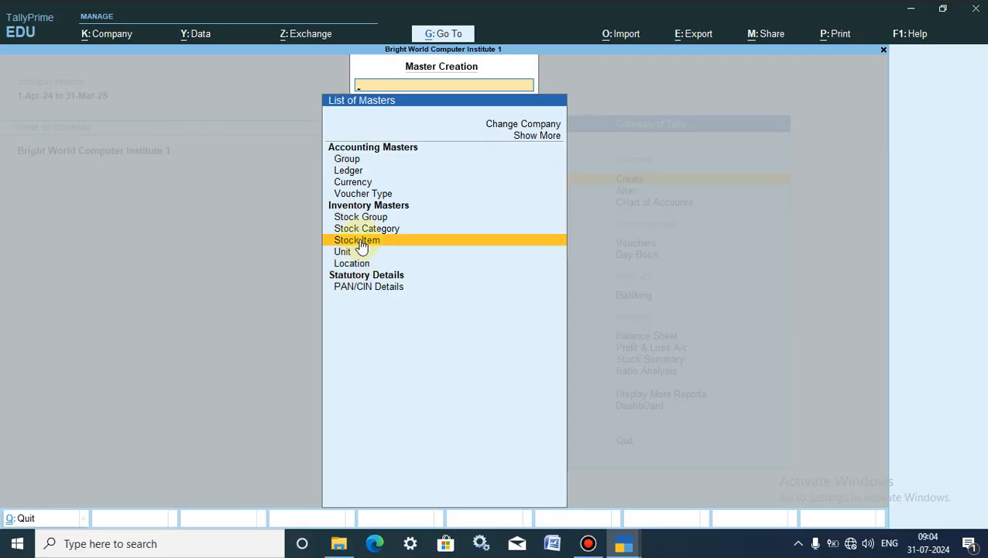
pyautogui.click(360, 243)
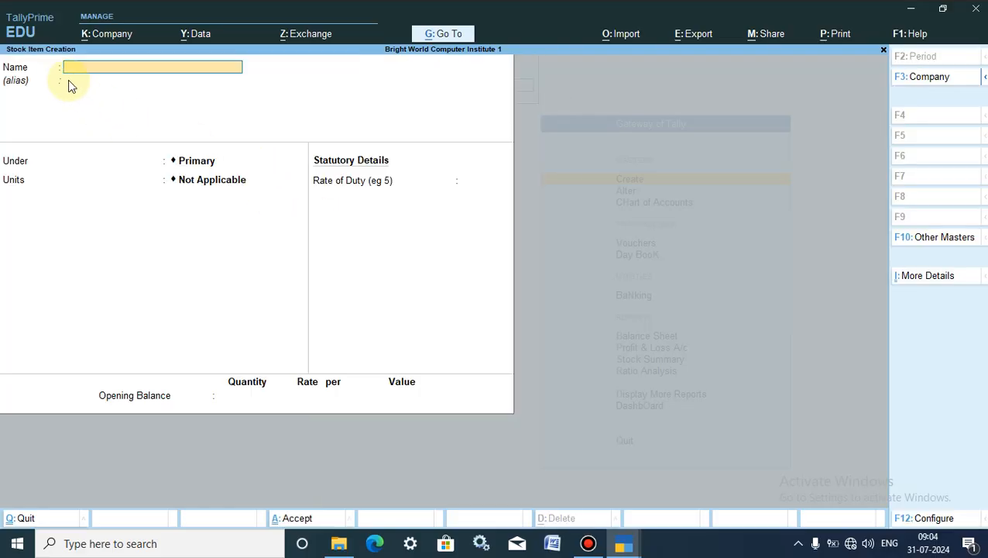
pyautogui.write('Pen Drive')
pyautogui.press('Return')
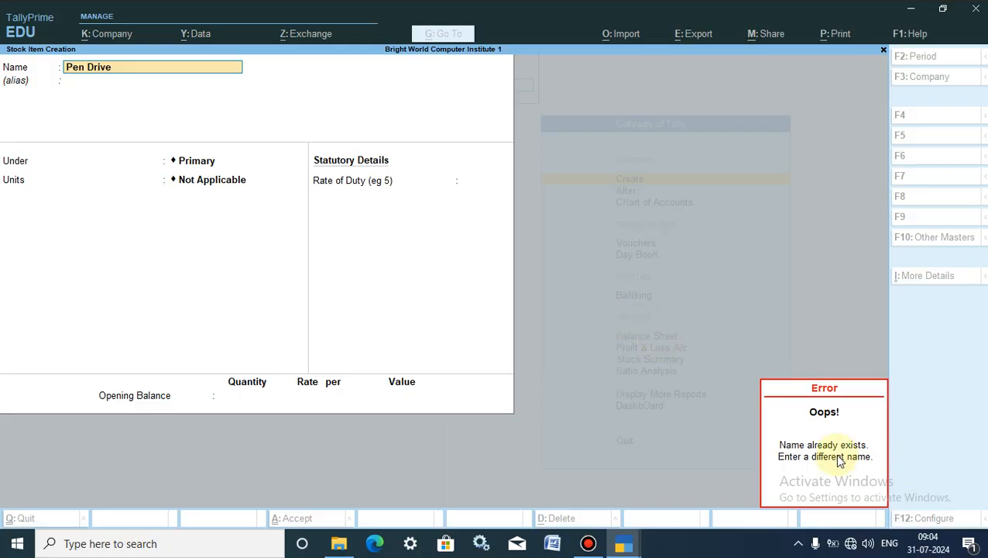
pyautogui.press('BackSpace')
pyautogui.press('Escape')
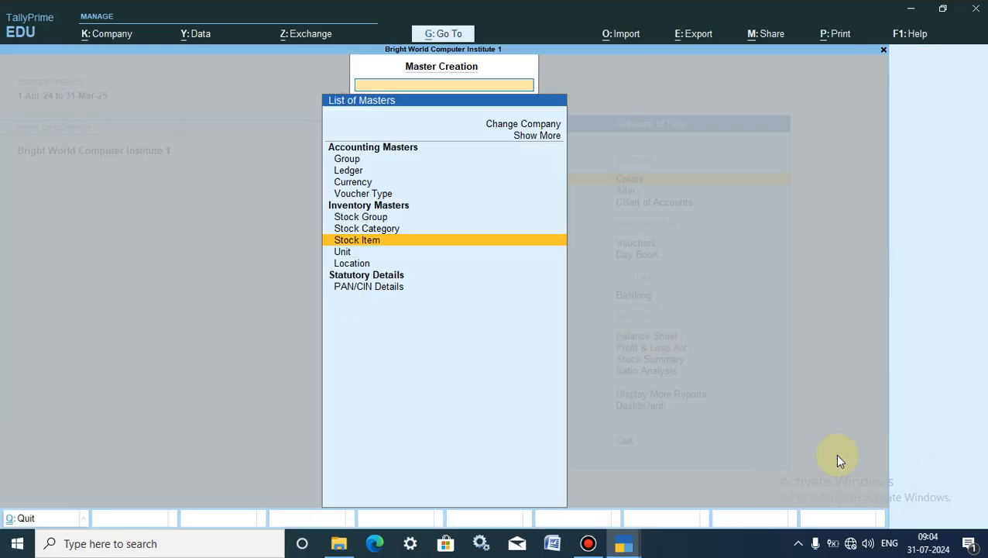
pyautogui.press('Escape')
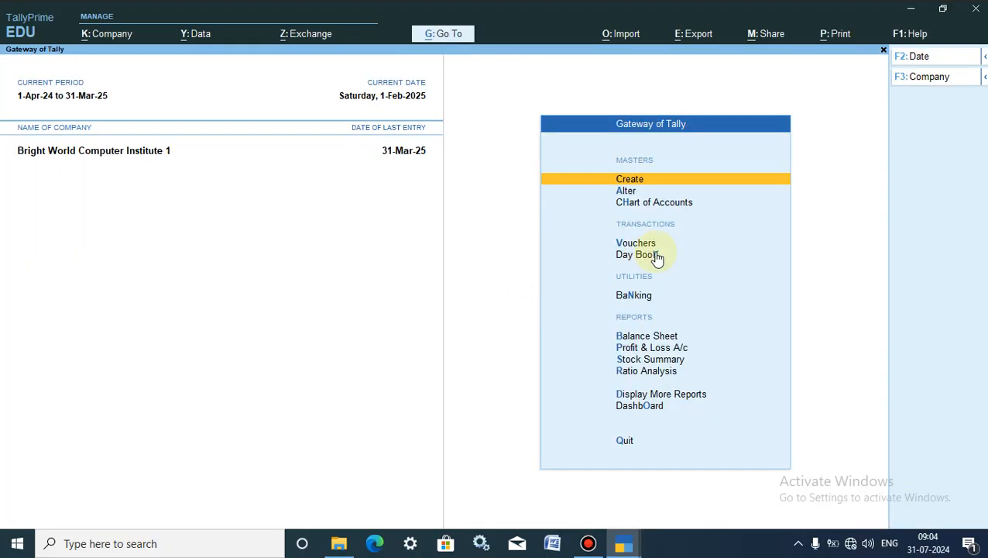
# - Alter the Pen Drive stock item to belong to the Computer Parts group with pcs as its unit, and save it
pyautogui.click(625, 192)
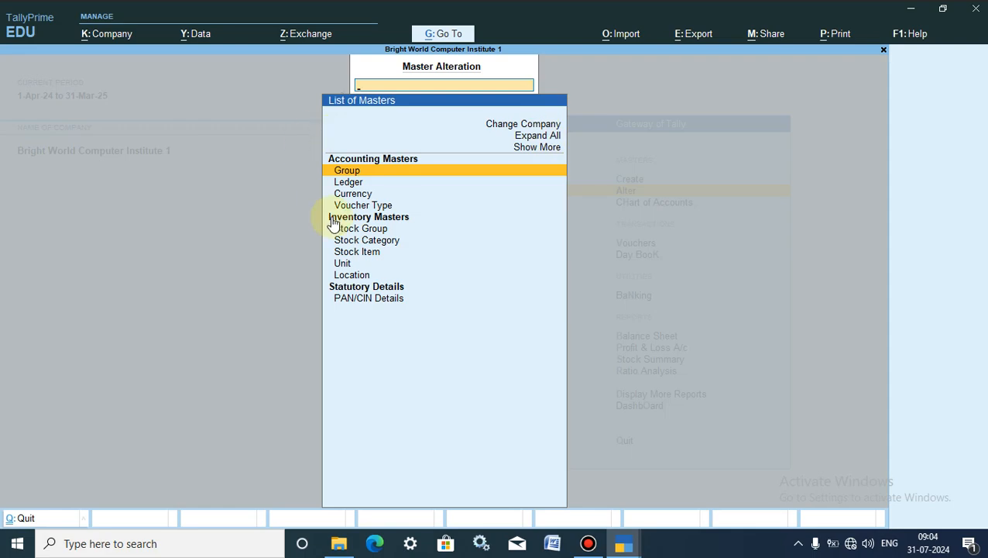
pyautogui.click(365, 255)
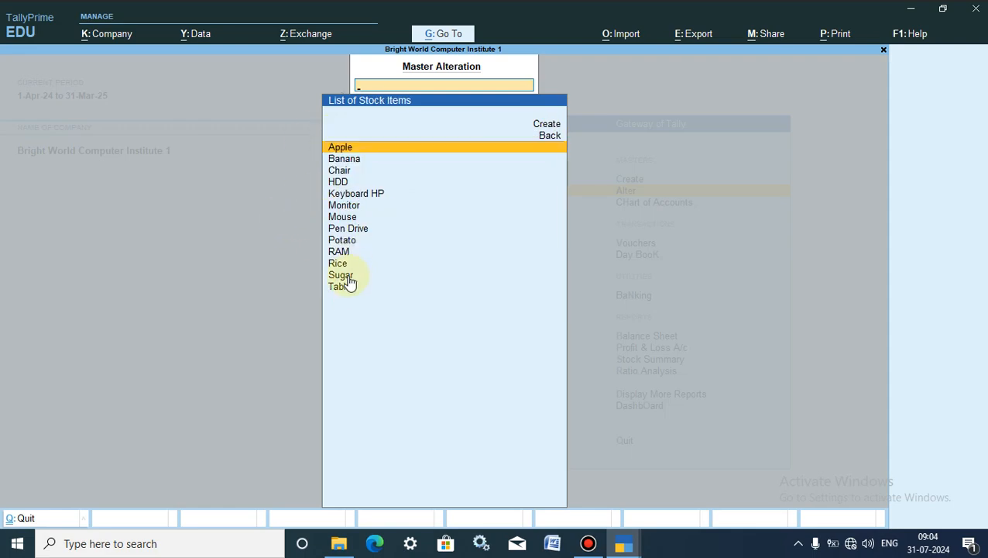
pyautogui.click(357, 228)
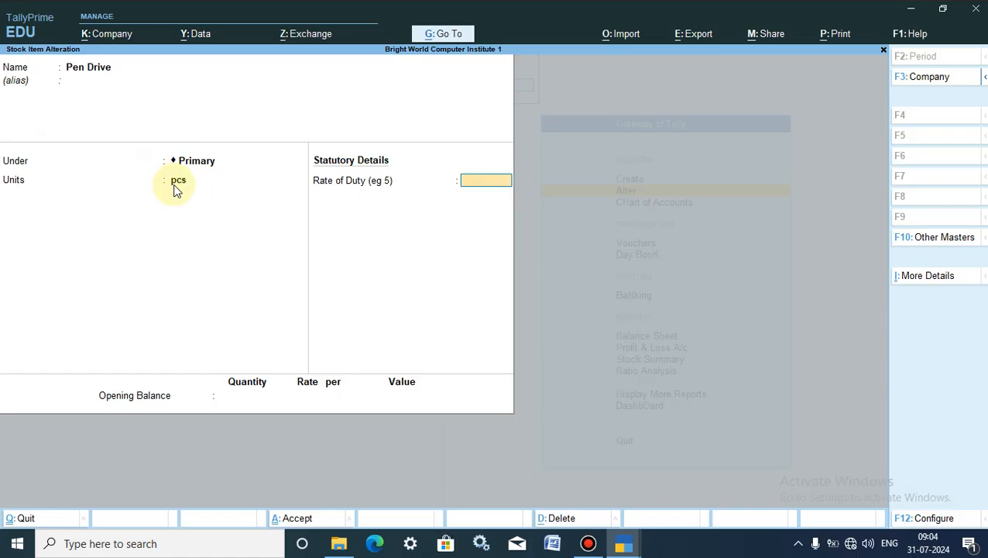
pyautogui.click(189, 161)
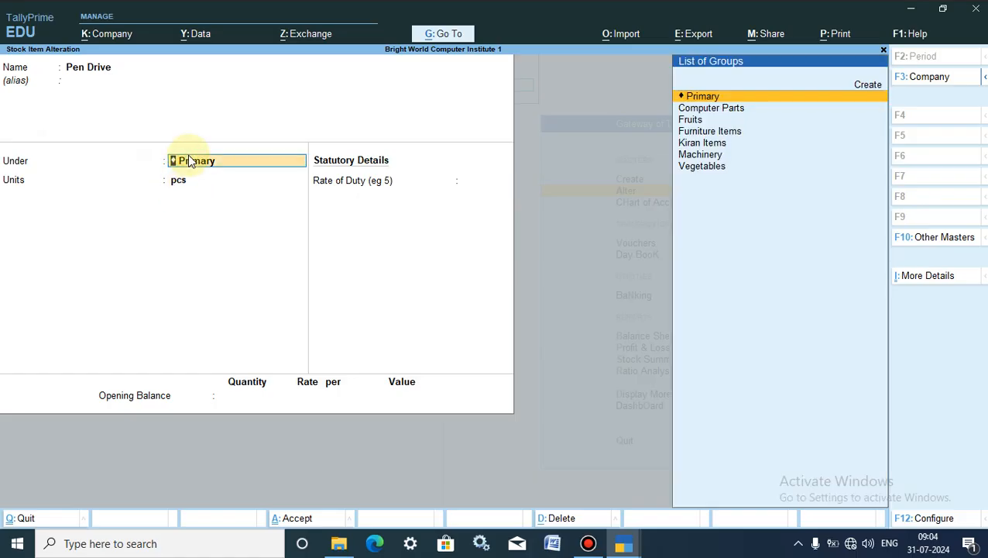
pyautogui.click(713, 110)
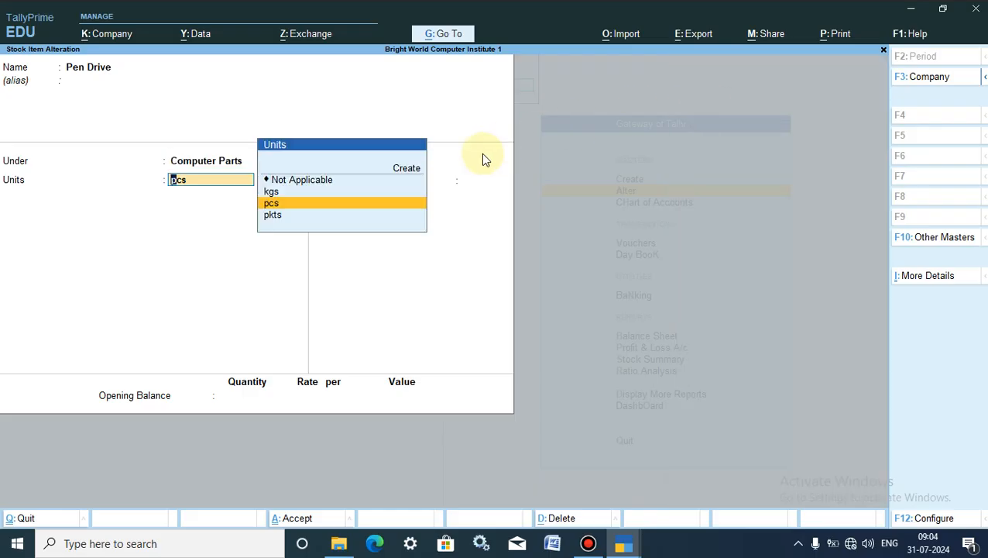
pyautogui.click(277, 203)
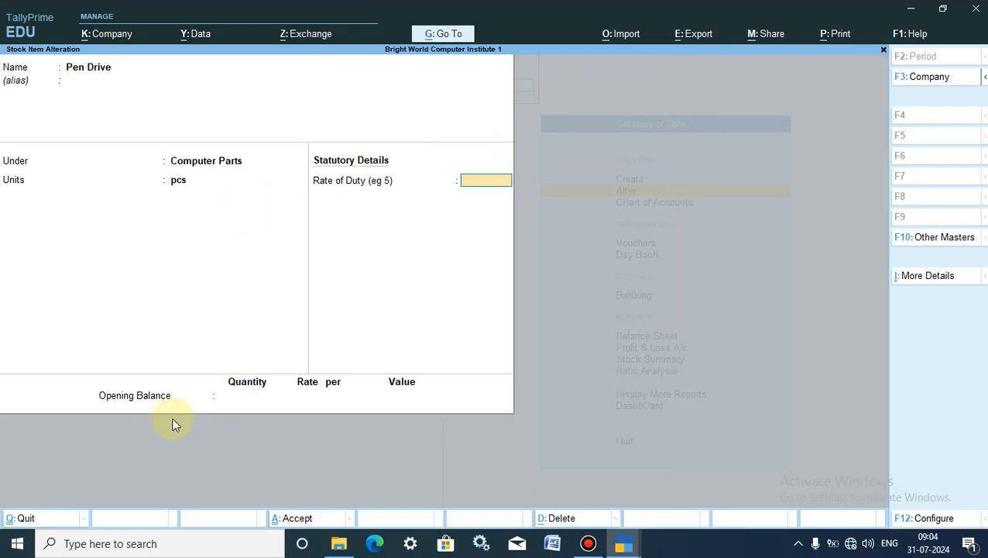
pyautogui.click(283, 518)
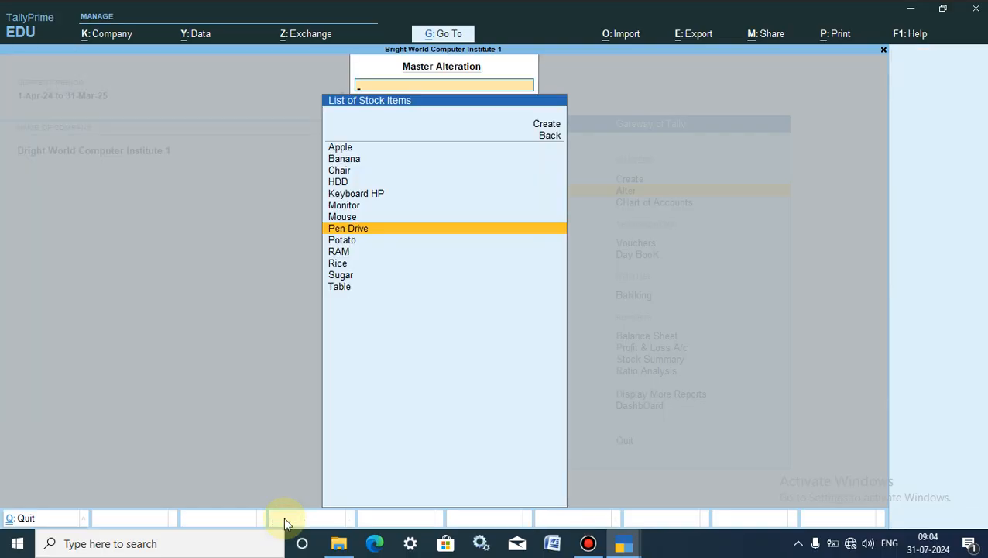
# - Check the group and unit of the Keyboard HP stock item and leave it without saving
pyautogui.click(363, 193)
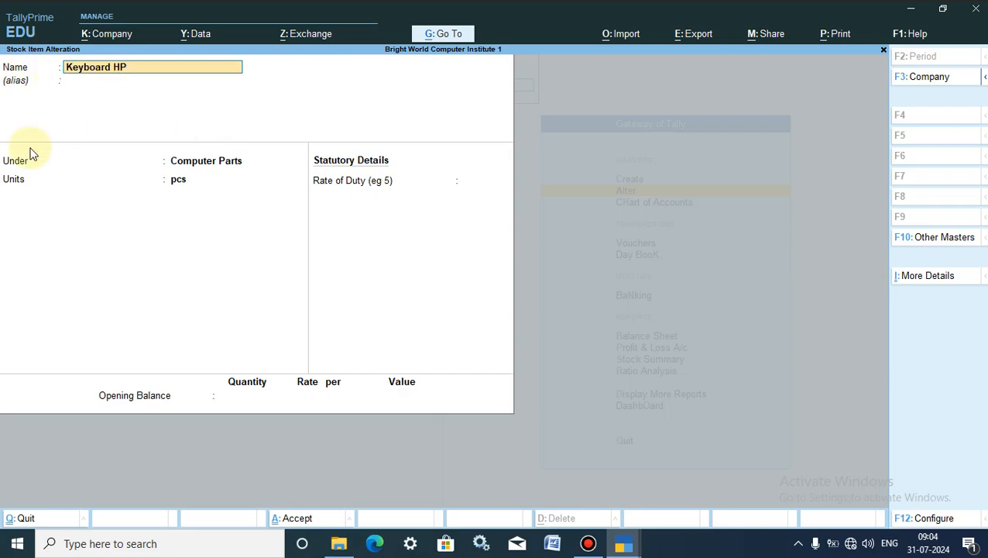
pyautogui.click(211, 164)
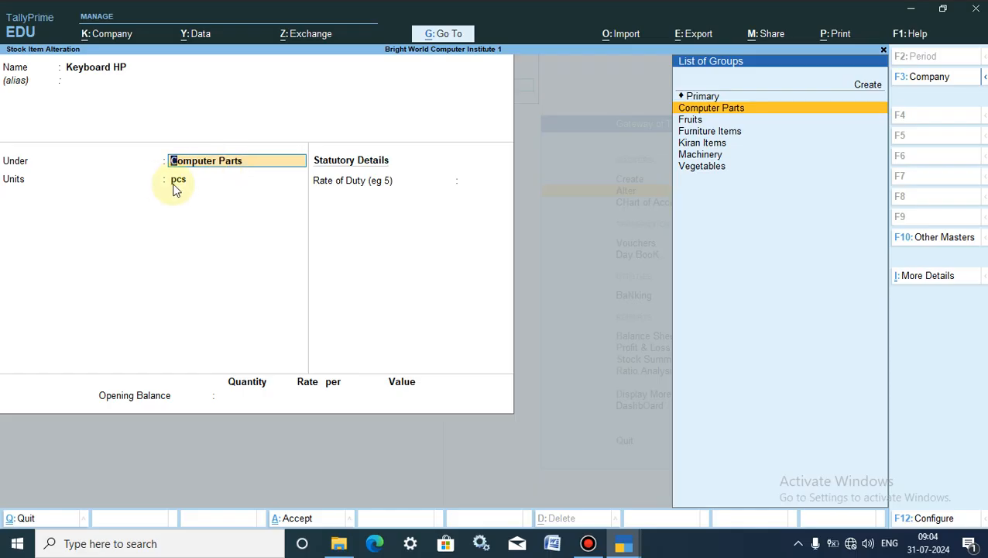
pyautogui.press('Return')
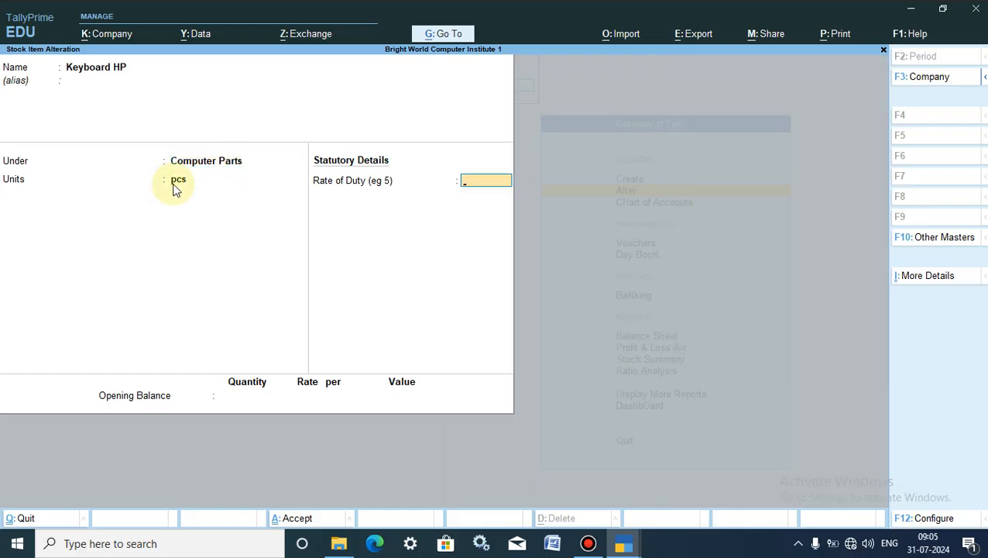
pyautogui.click(175, 186)
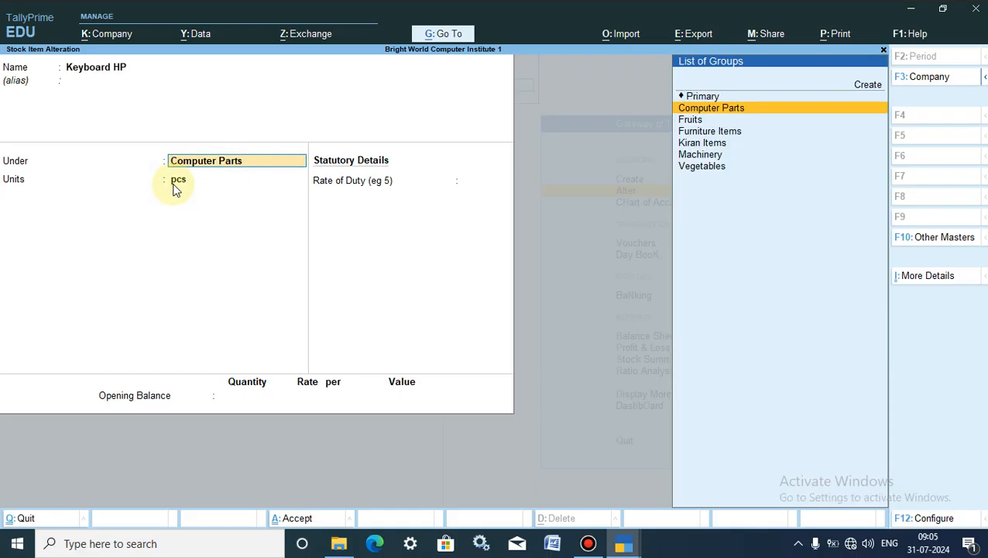
pyautogui.press('Escape')
pyautogui.press('Escape')
pyautogui.press('y')
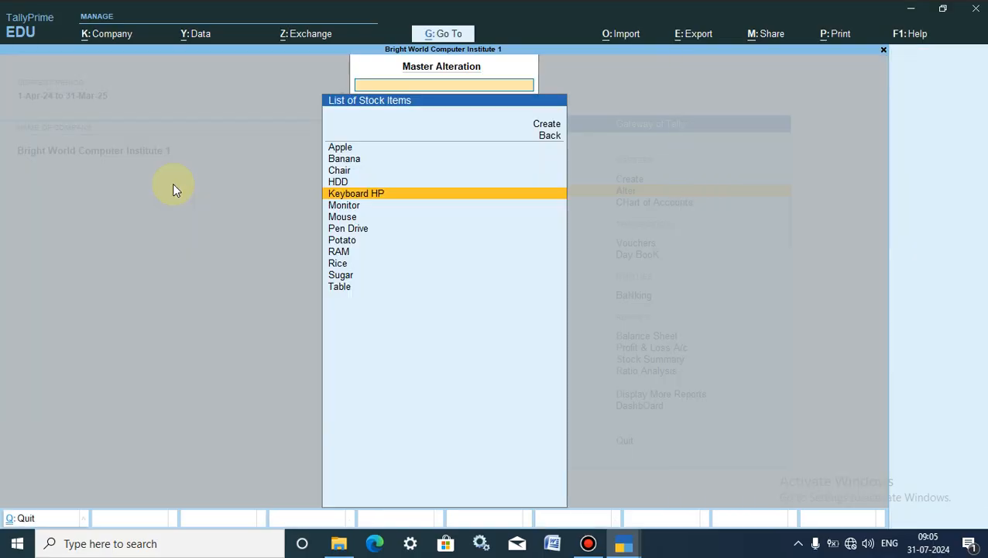
pyautogui.press('Escape')
pyautogui.press('Escape')
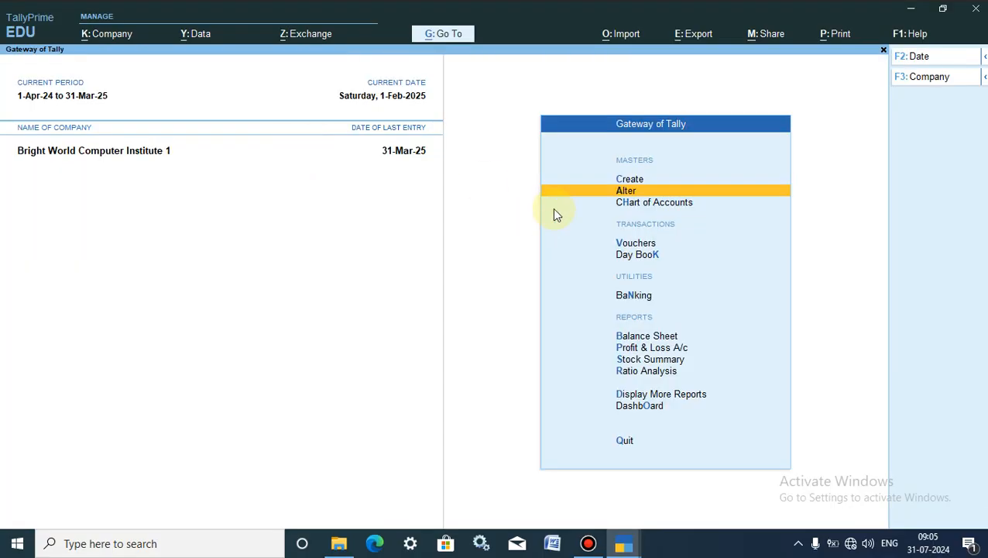
# - View the blank stock group creation form and leave it without creating a group
pyautogui.click(635, 181)
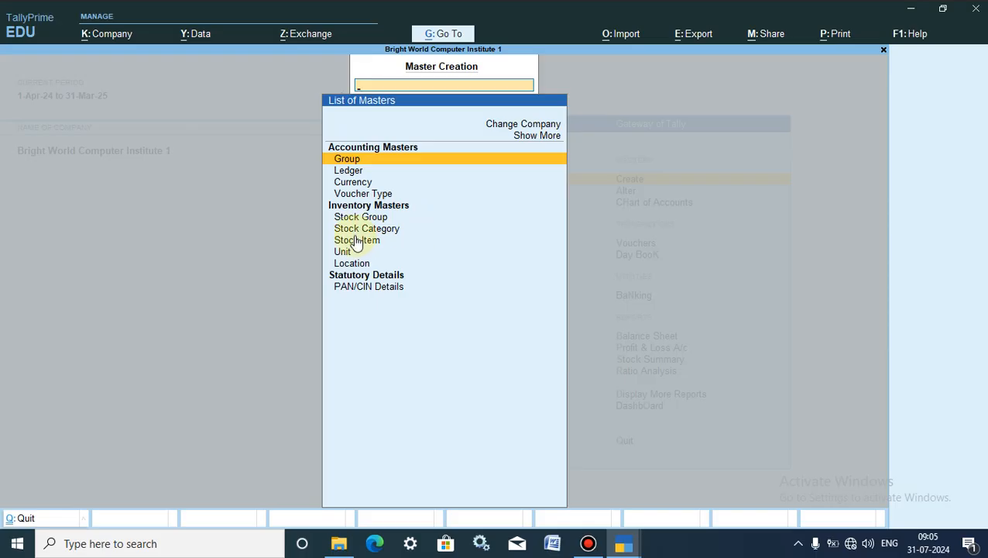
pyautogui.click(375, 217)
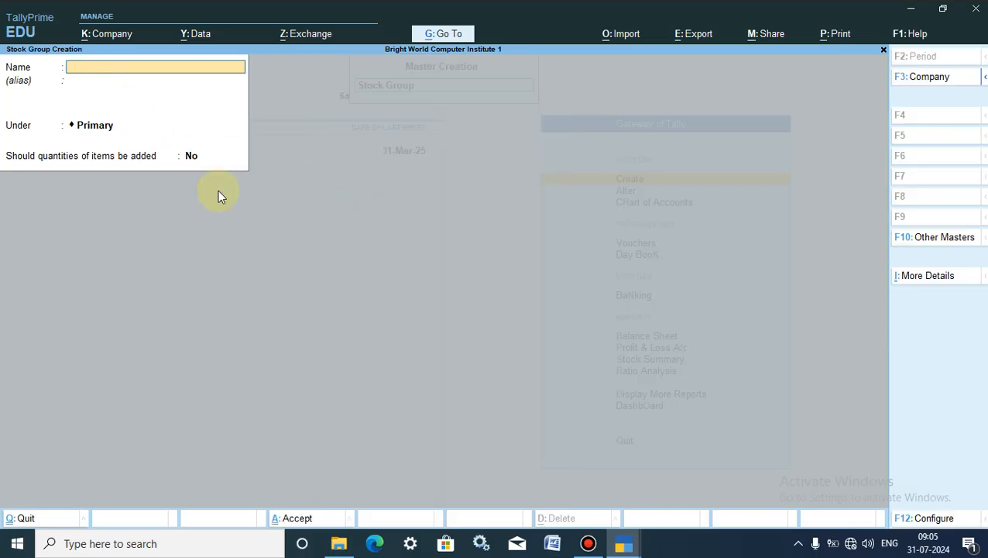
pyautogui.press('Escape')
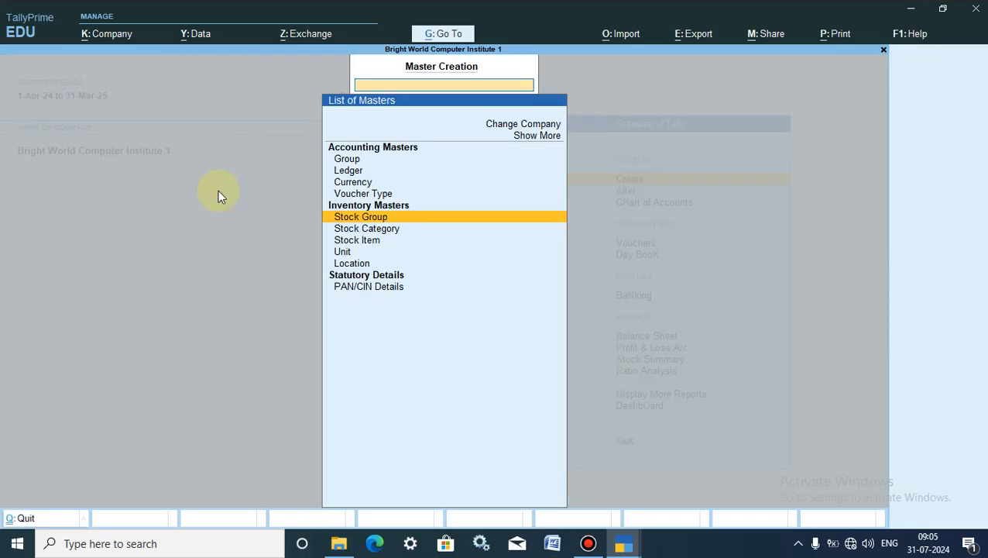
# - Try to create a simple unit with the symbol pcs, and leave unit creation without saving
pyautogui.click(342, 252)
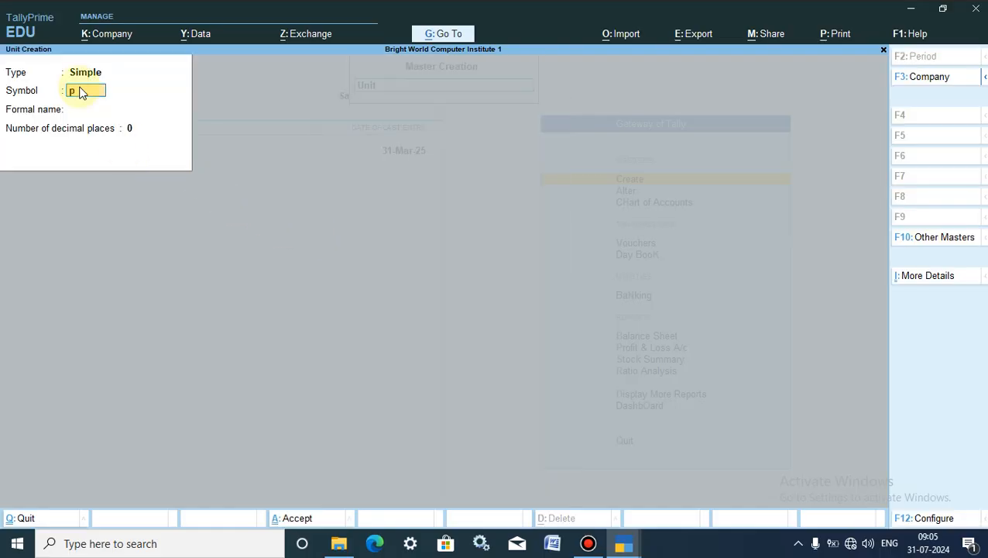
pyautogui.write('pcs')
pyautogui.press('Return')
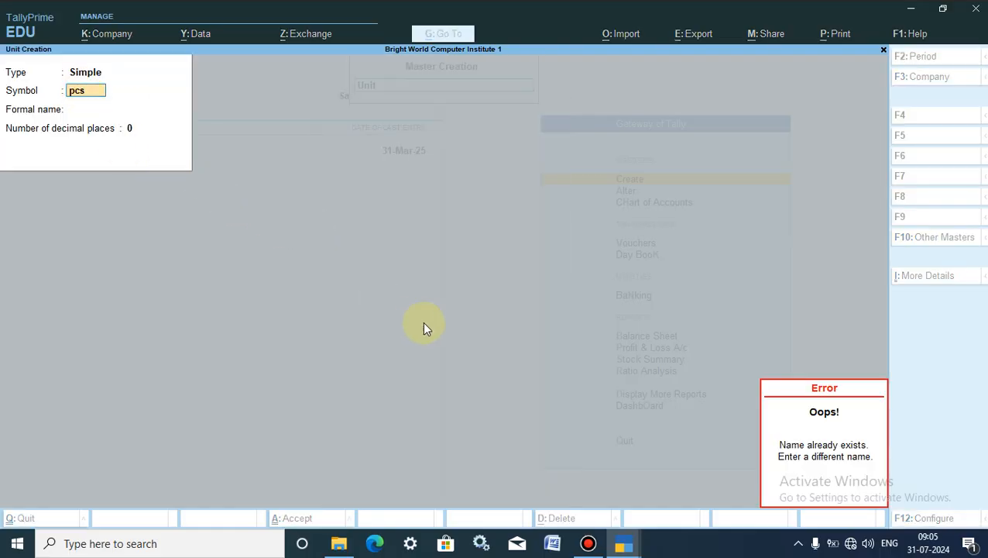
pyautogui.click(314, 522)
pyautogui.press('Escape')
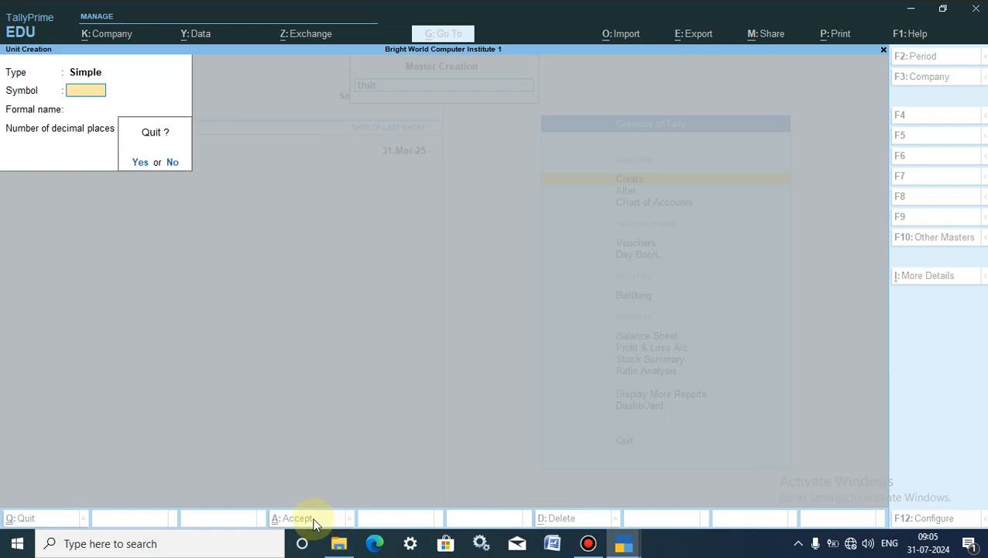
pyautogui.press('y')
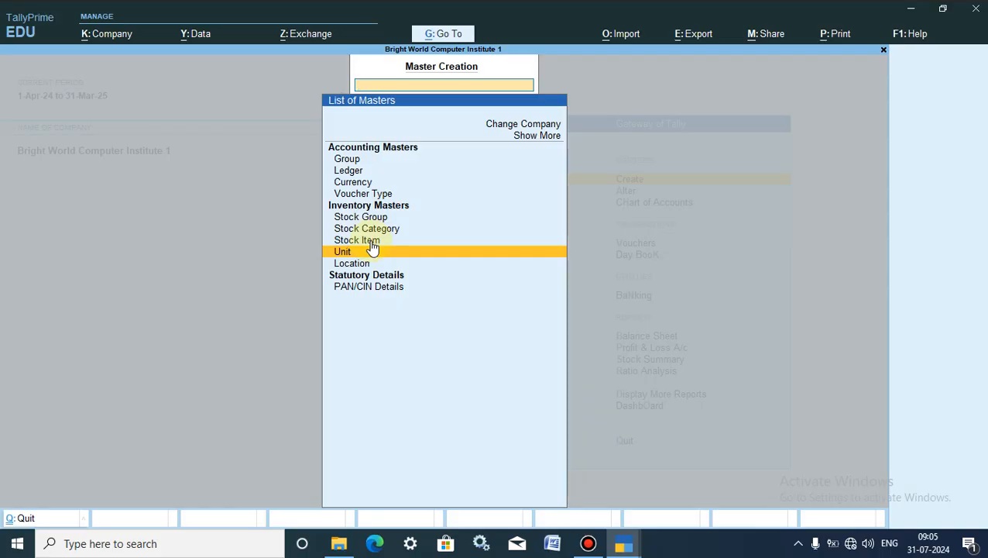
pyautogui.press('Escape')
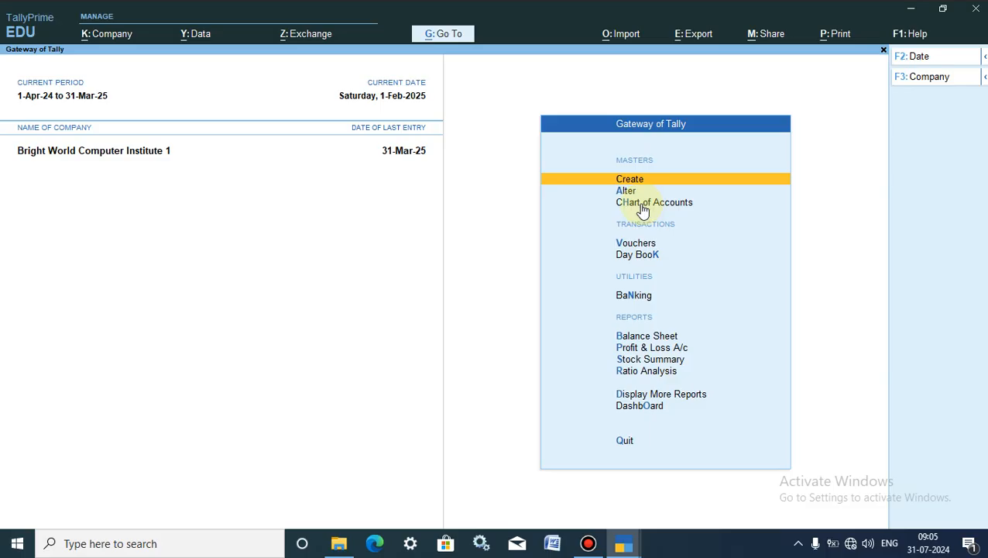
# - Start a new customer ledger, appending 2 to the customer's account name
pyautogui.click(636, 179)
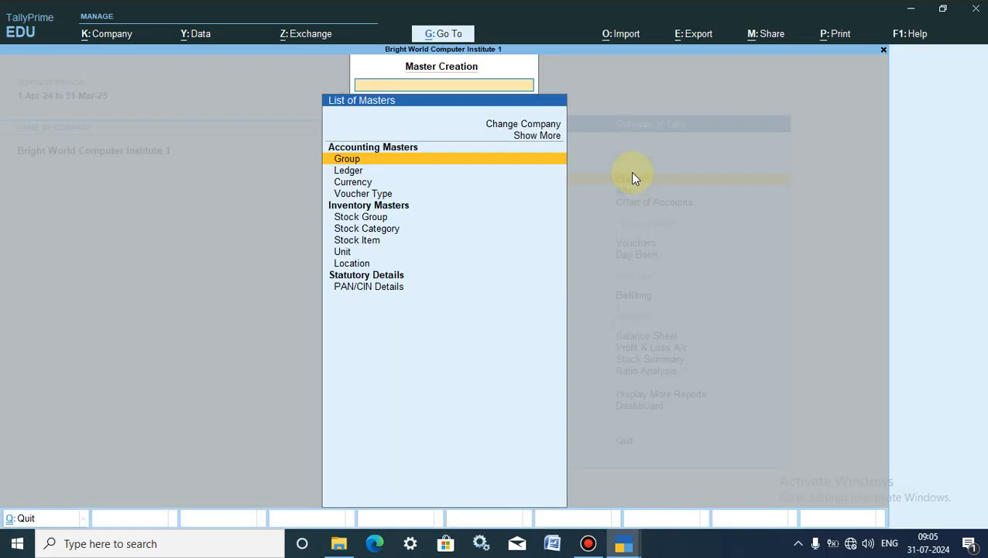
pyautogui.click(353, 174)
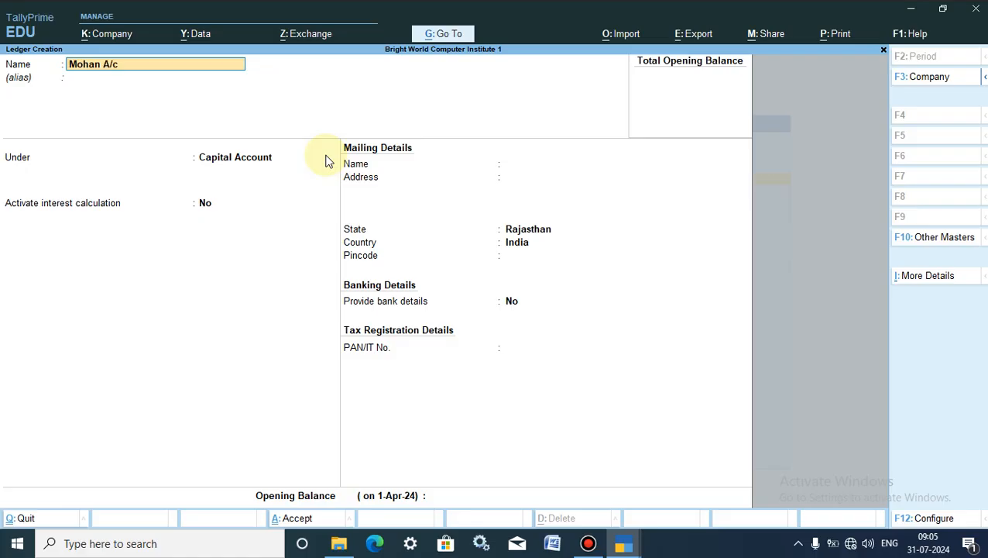
pyautogui.press('Return')
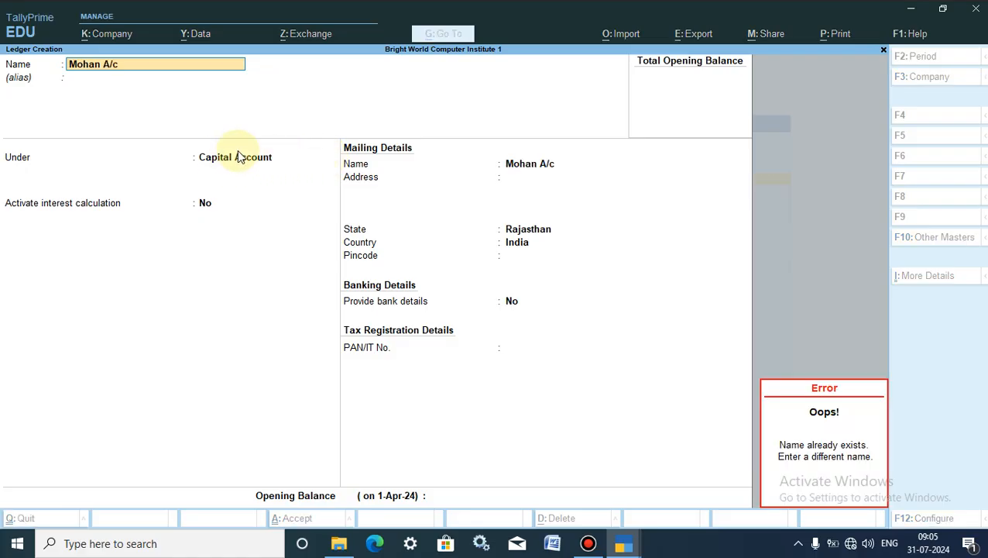
pyautogui.press('Escape')
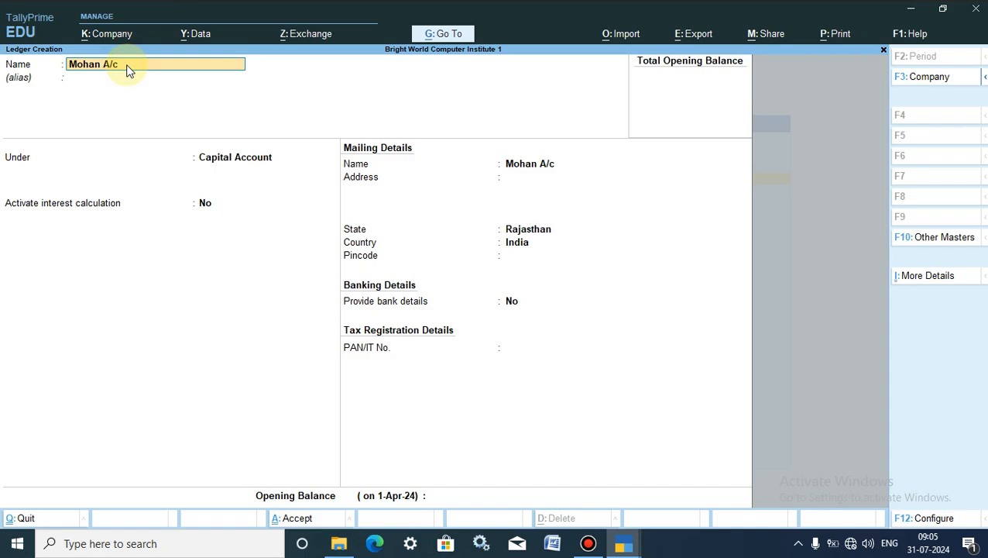
pyautogui.write('2')
pyautogui.press('Return')
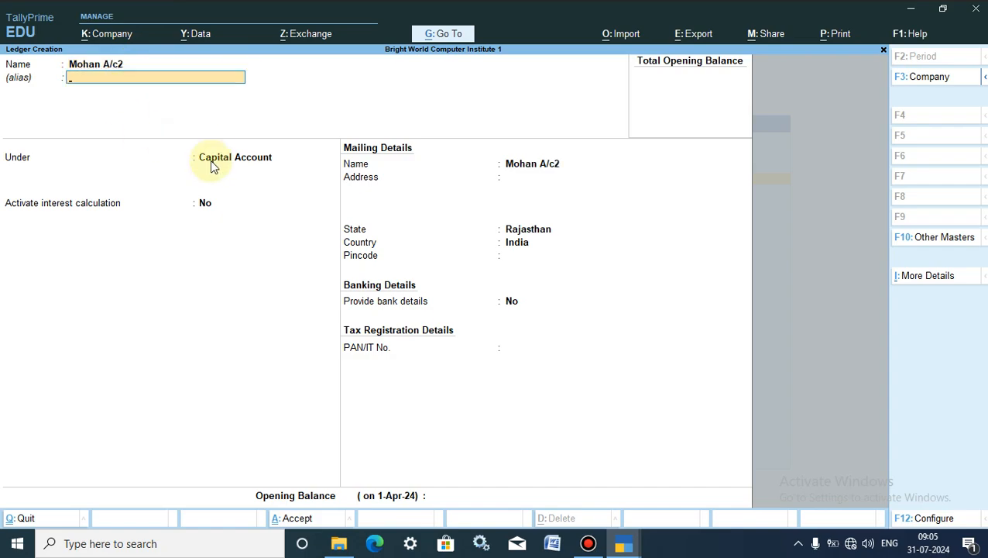
# - Place the customer ledger under Sundry Debtors, turn off bill-by-bill balances, fill in the address, and quit without saving
pyautogui.press('Return')
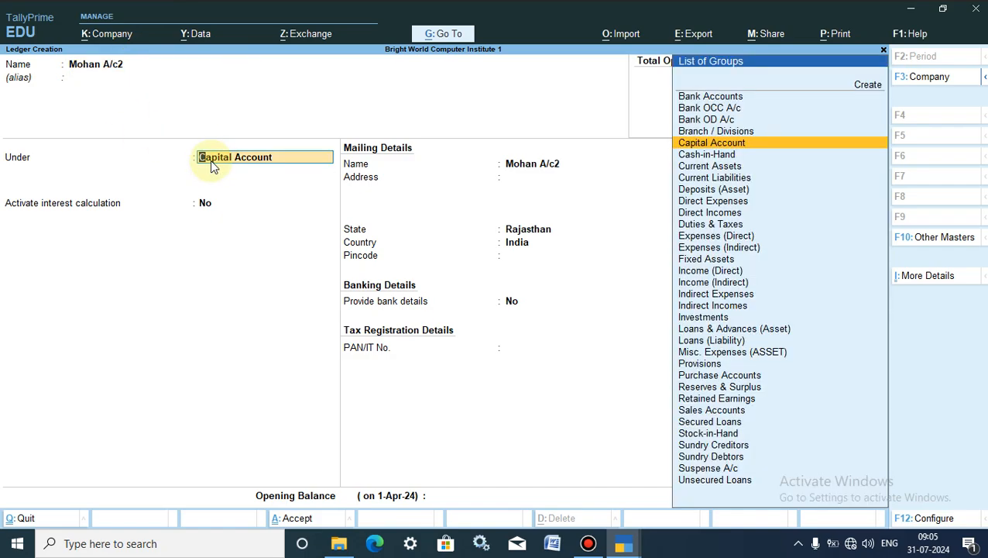
pyautogui.write('Su')
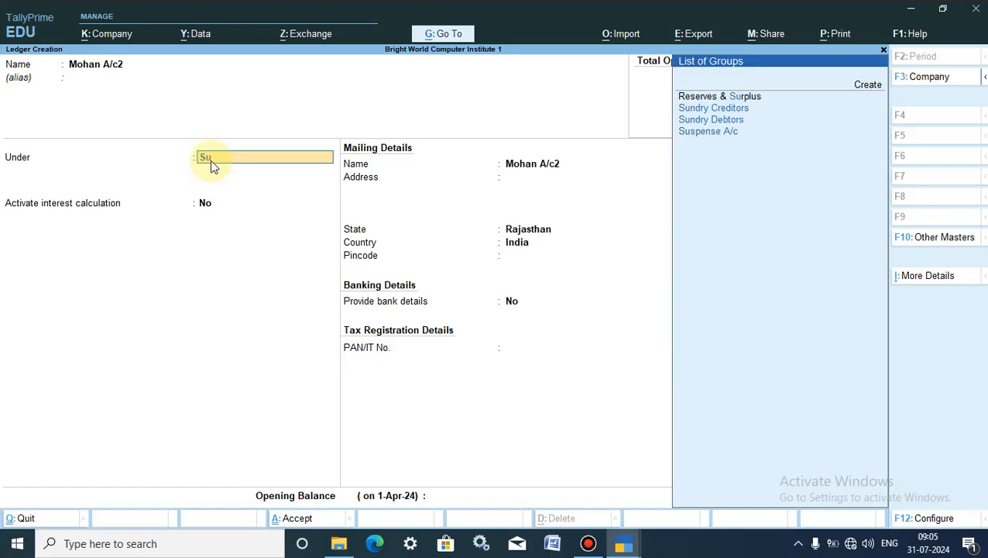
pyautogui.click(709, 121)
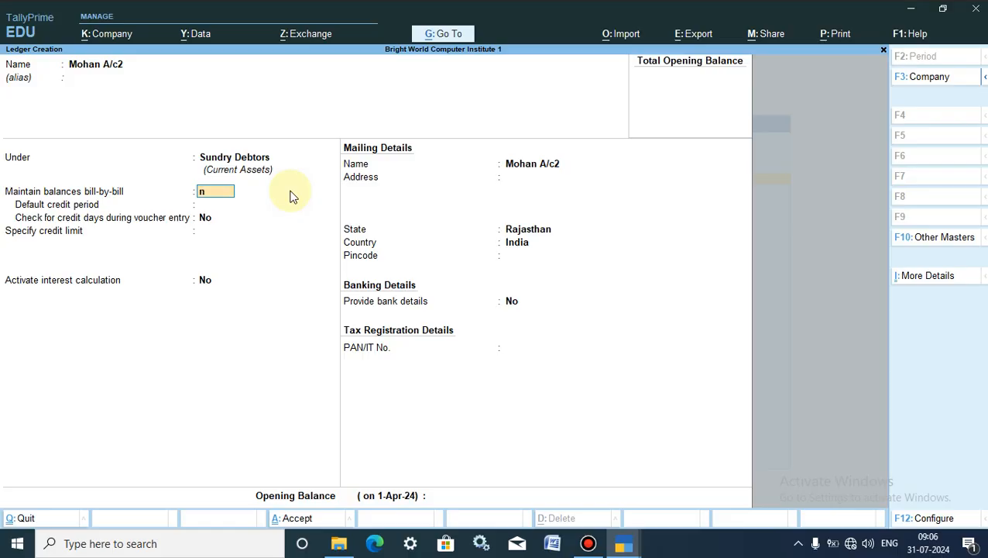
pyautogui.press('Return')
pyautogui.click(517, 188)
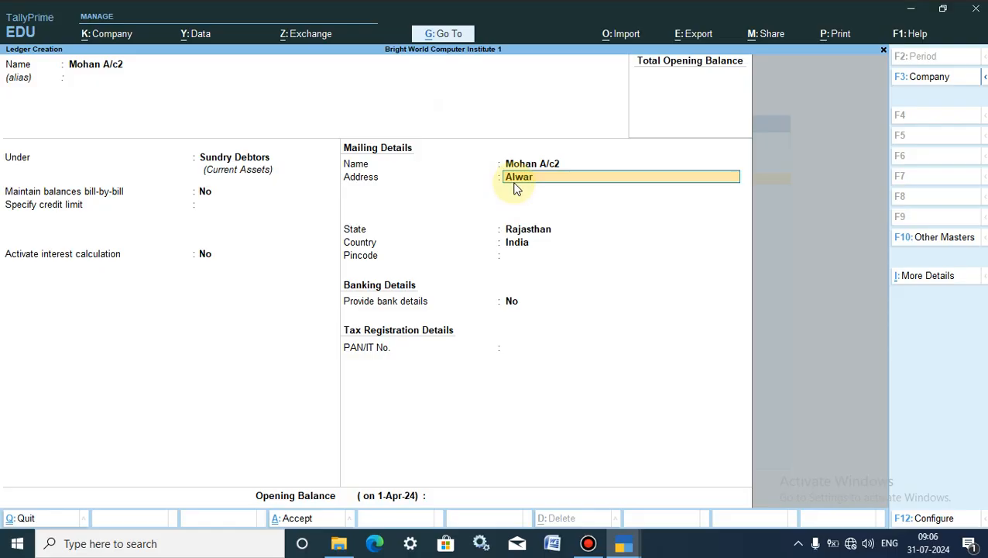
pyautogui.press('Return')
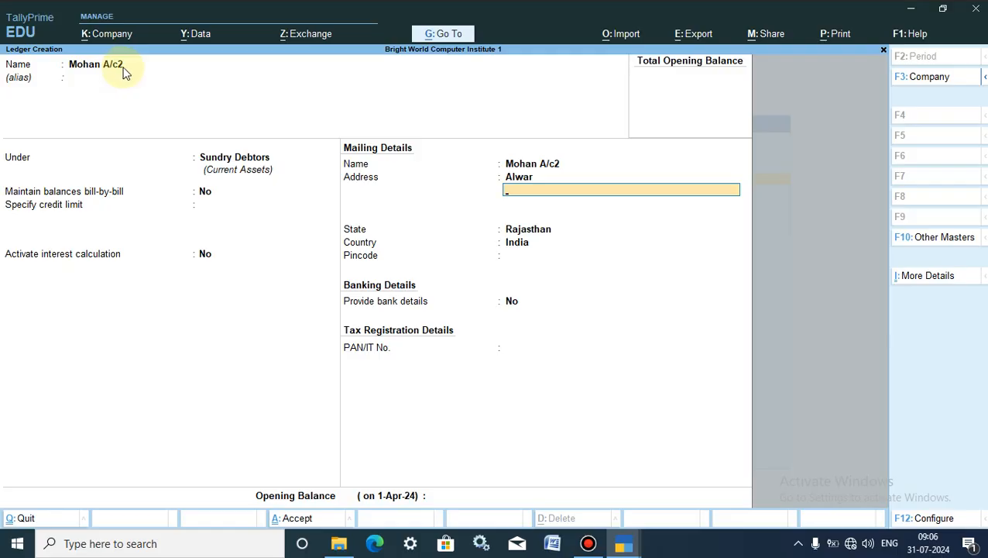
pyautogui.click(25, 519)
pyautogui.click(25, 519)
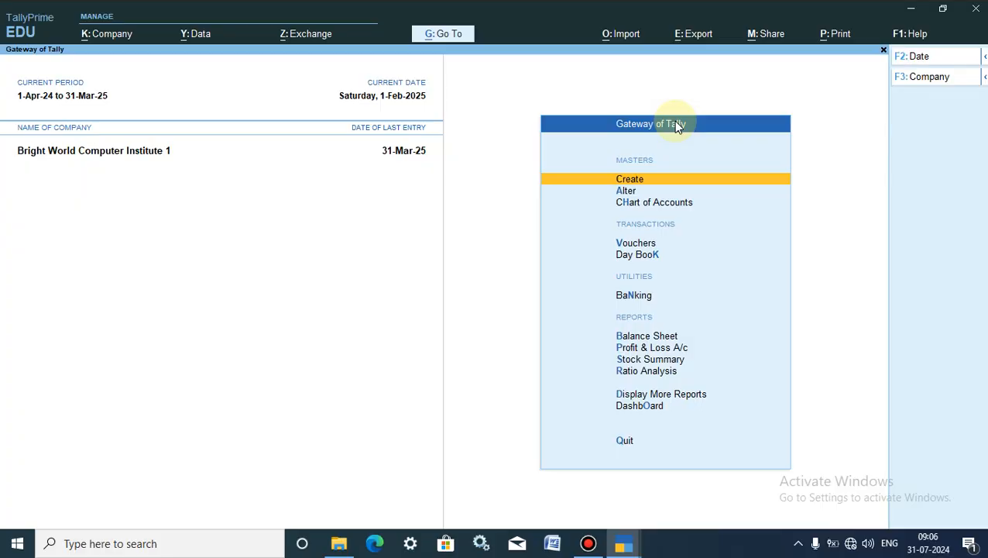
# - Start a sales voucher with the customer's ledger as party, accept the dispatch and party details, and choose Sales A/c as sales ledger
pyautogui.click(635, 244)
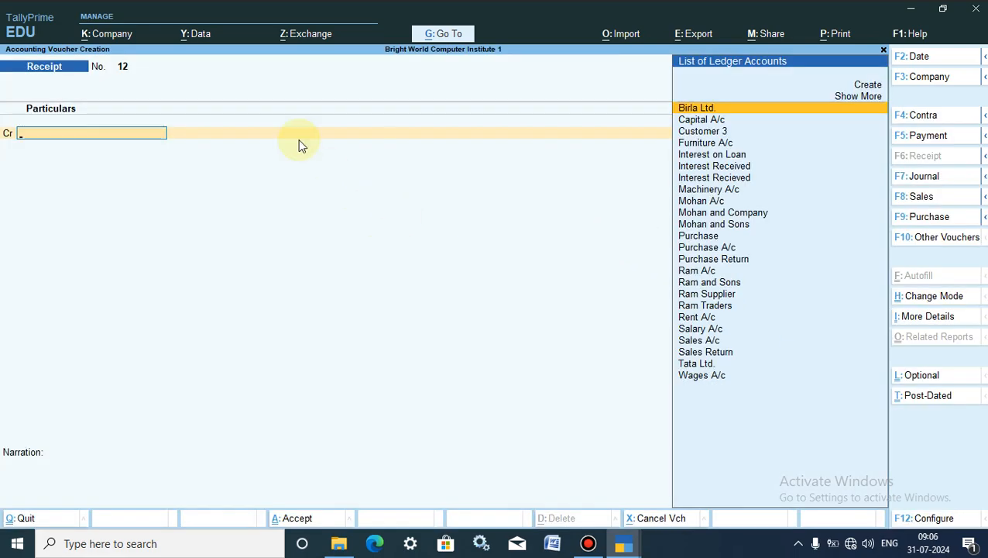
pyautogui.click(916, 198)
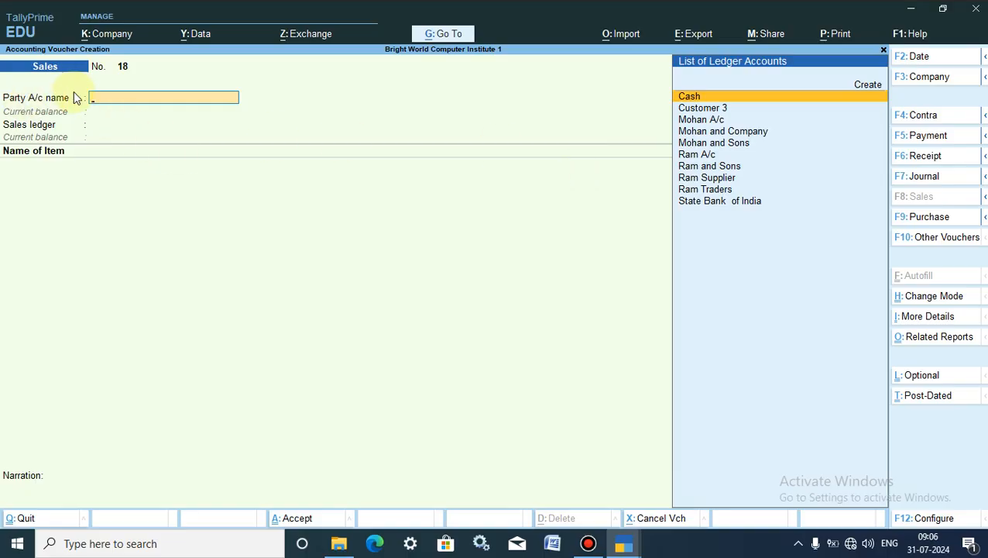
pyautogui.click(706, 121)
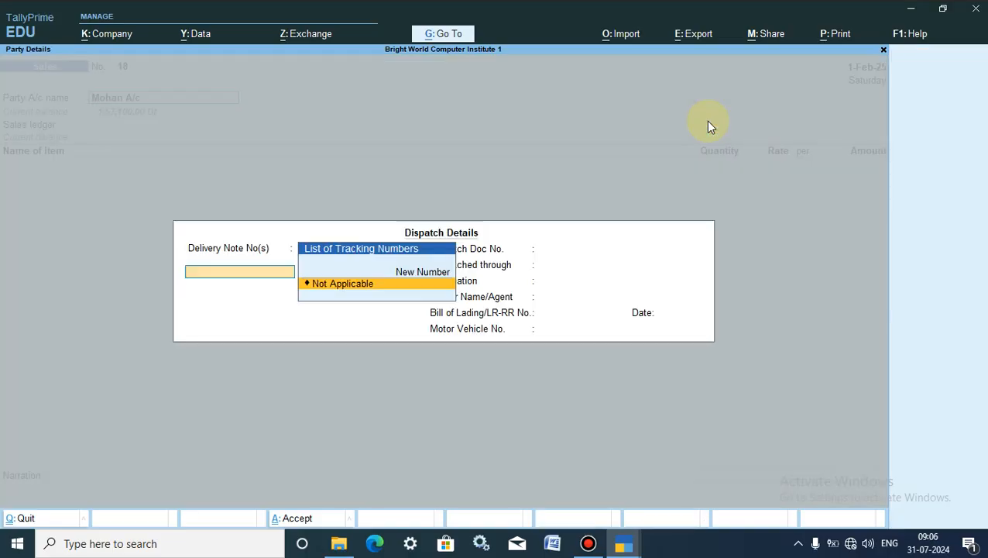
pyautogui.click(289, 518)
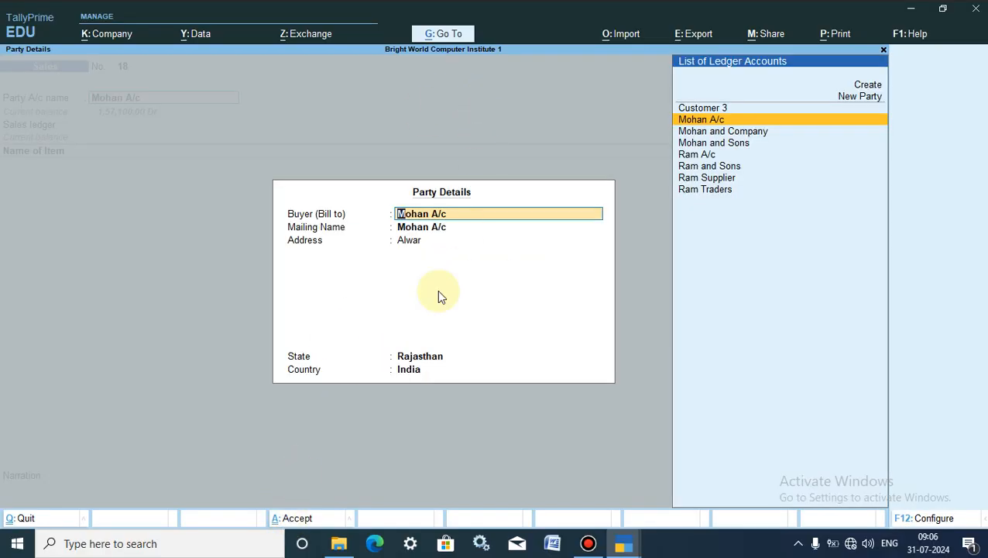
pyautogui.click(287, 520)
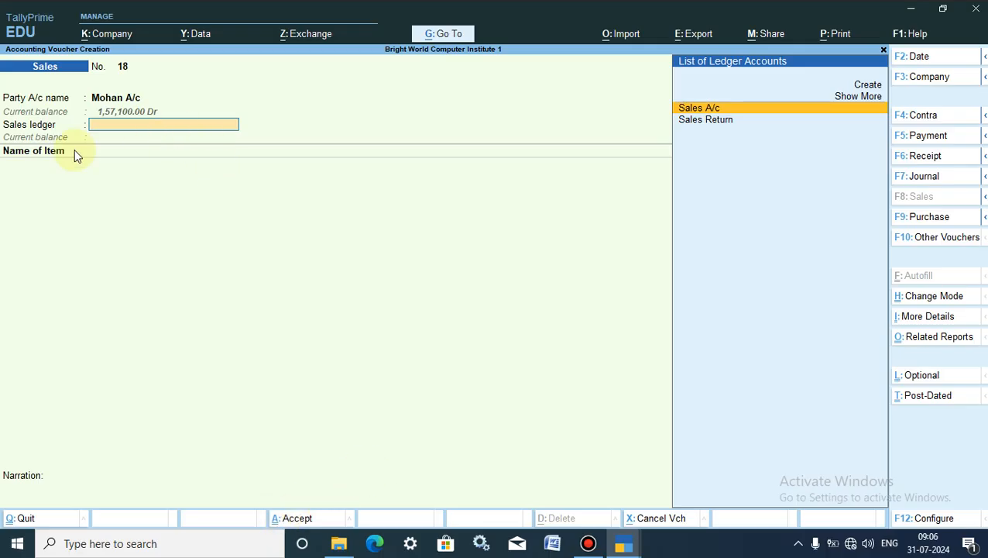
pyautogui.click(690, 108)
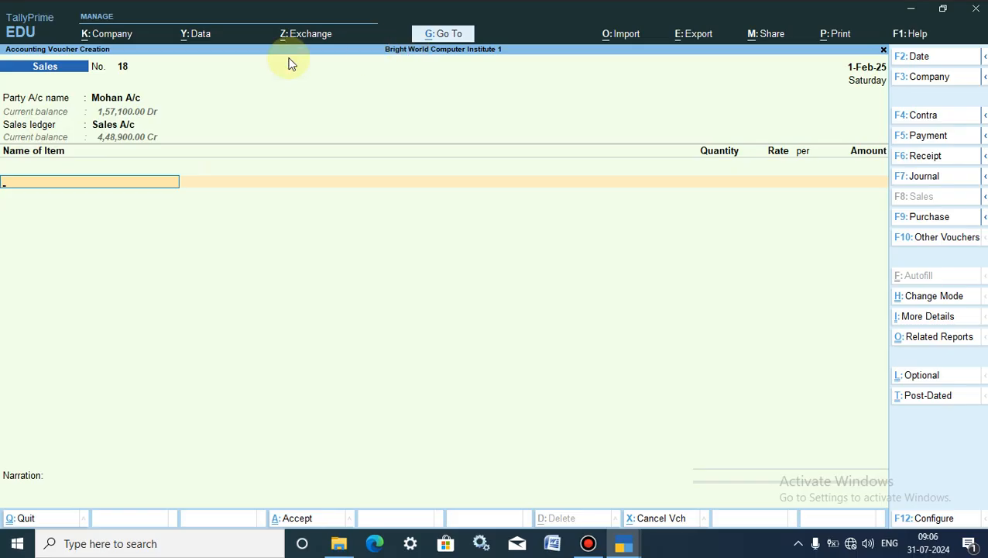
# - Add Keyboard HP to the voucher with tracking and order numbers Not Applicable, allocated from Main Location
pyautogui.write('K')
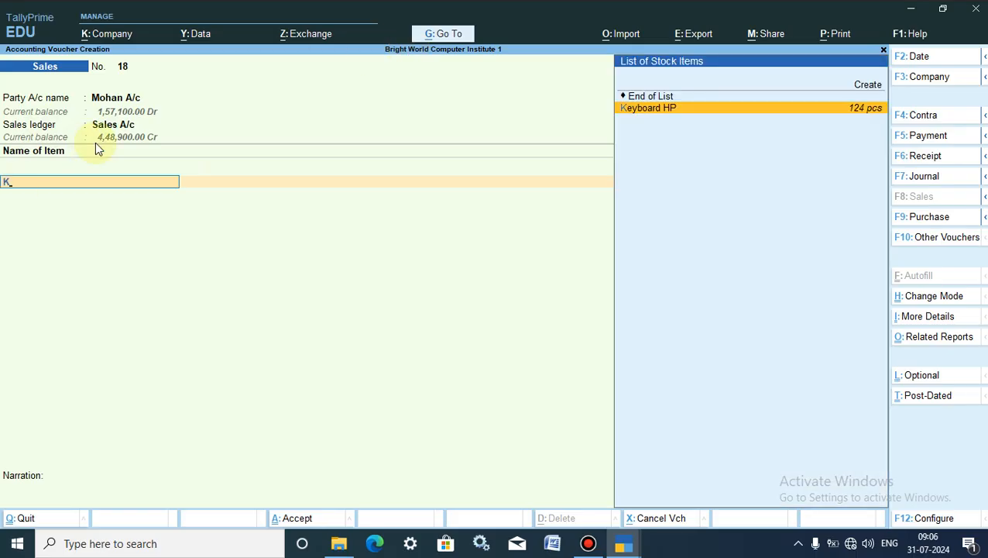
pyautogui.click(648, 109)
pyautogui.click(470, 162)
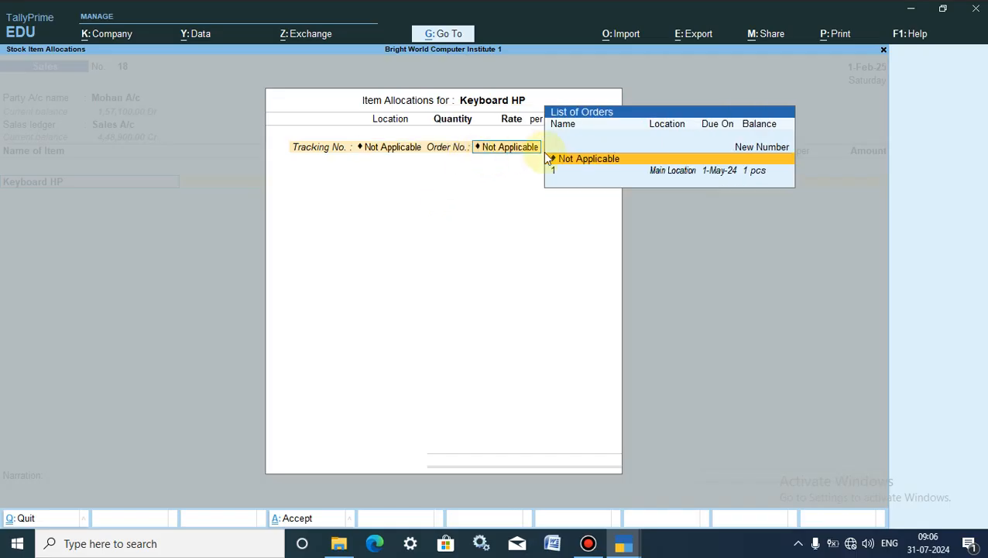
pyautogui.click(585, 159)
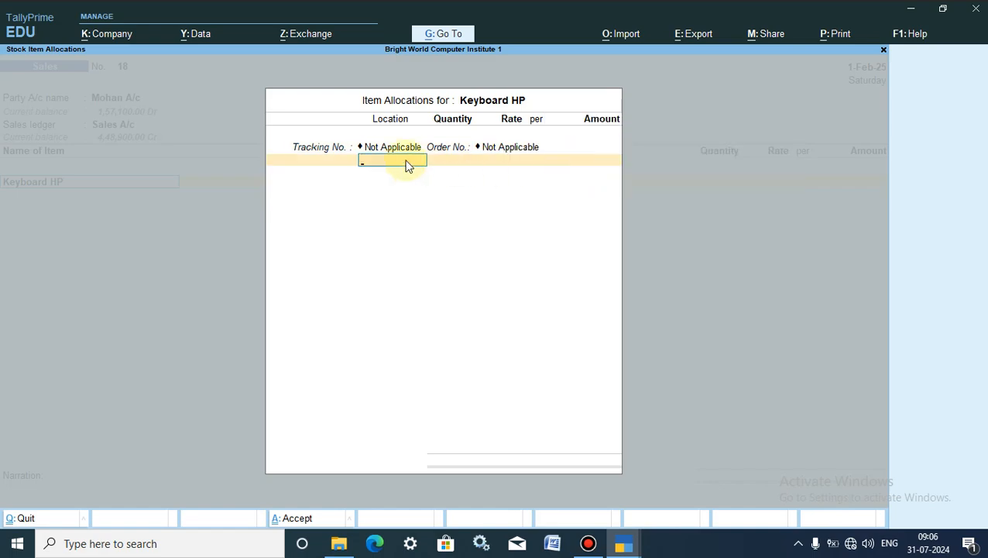
pyautogui.write('Main Location')
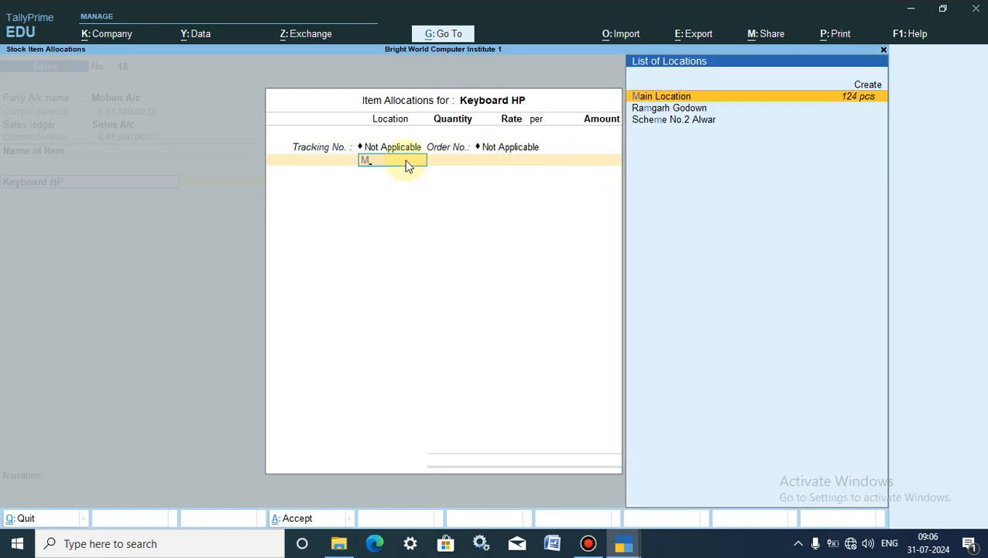
pyautogui.press('Return')
# - Set the Keyboard HP allocation to 10 pcs at a rate of 500 and complete the item line
pyautogui.write('10')
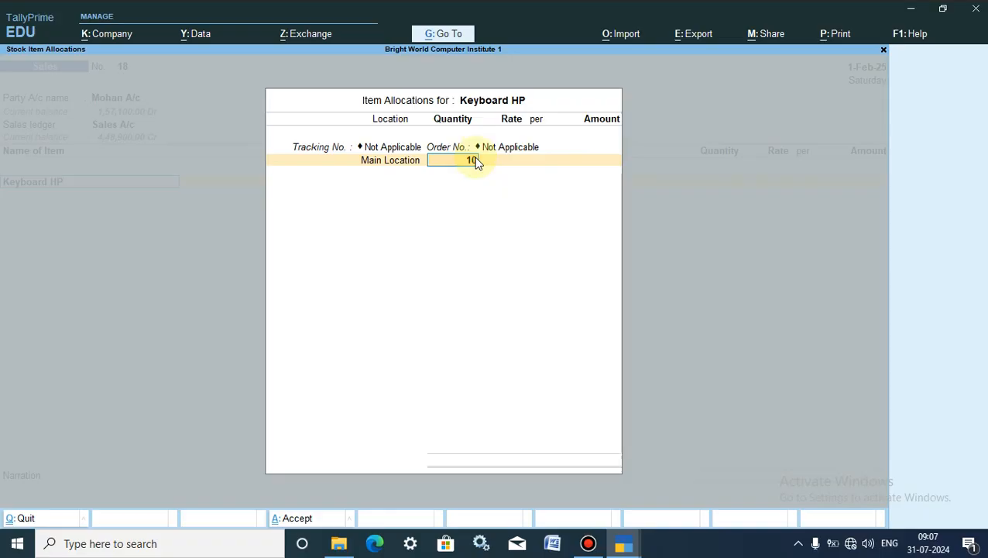
pyautogui.press('Return')
pyautogui.write('4')
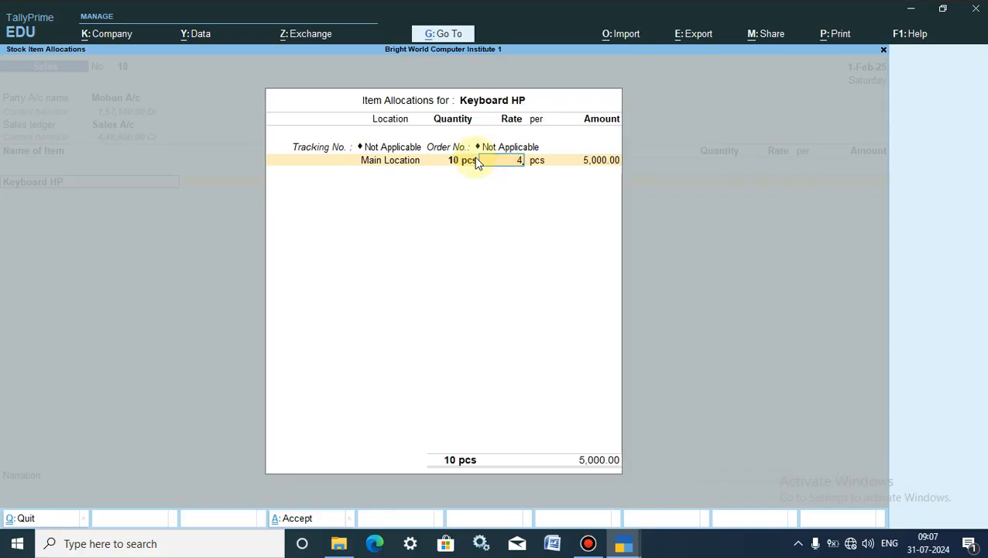
pyautogui.write('00')
pyautogui.press('Return')
pyautogui.press('Return')
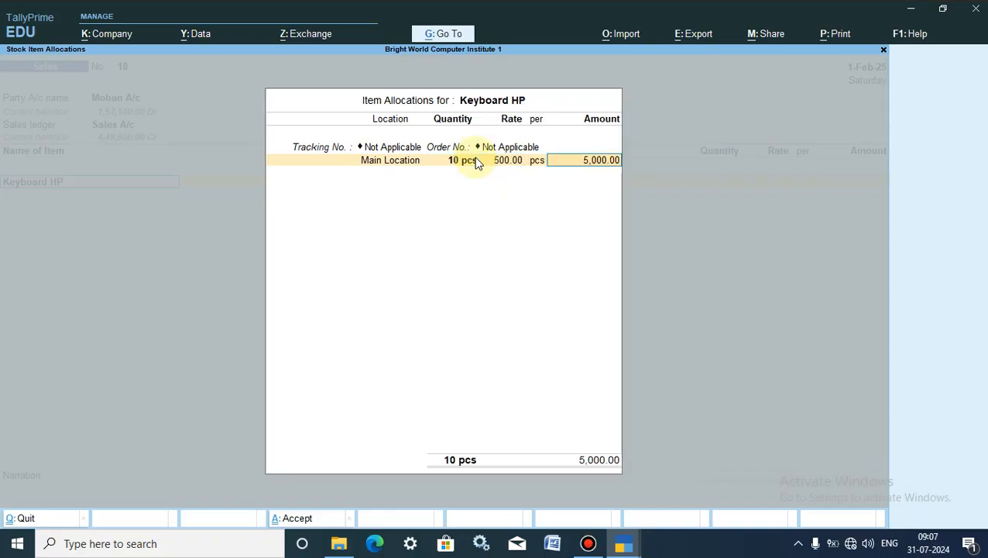
pyautogui.press('Return')
pyautogui.press('Return')
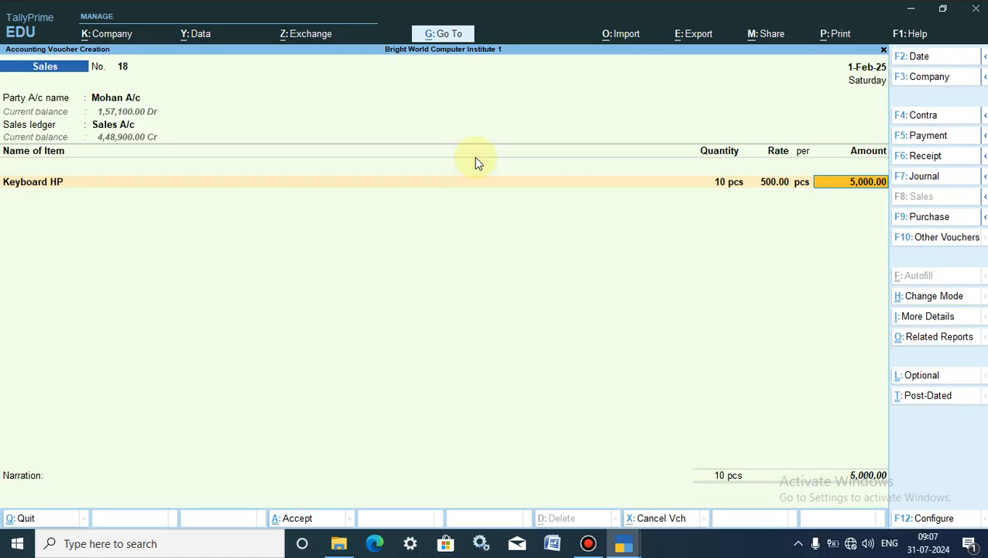
pyautogui.press('Return')
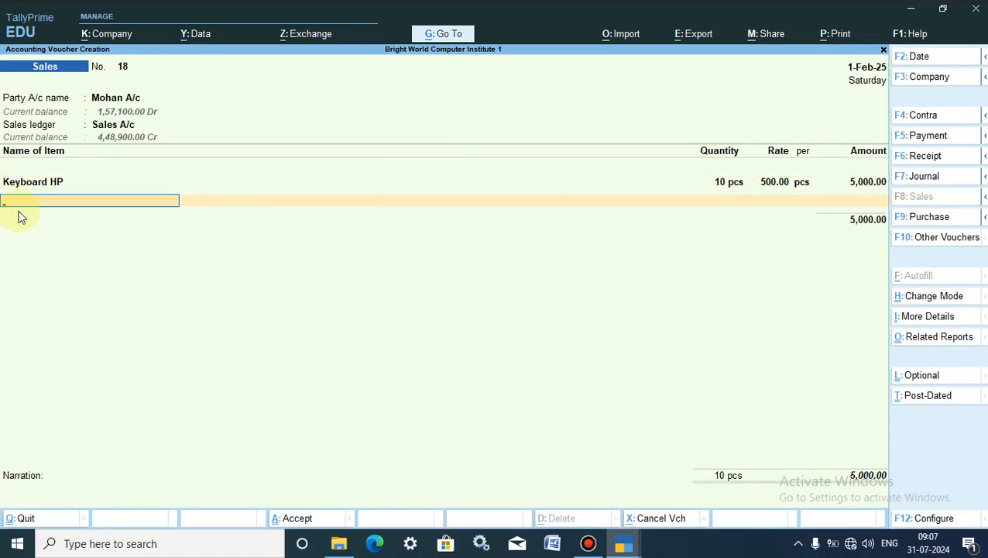
# - Add Pen Drive as the second voucher item with tracking and order numbers Not Applicable, allocated from Main Location
pyautogui.write('P')
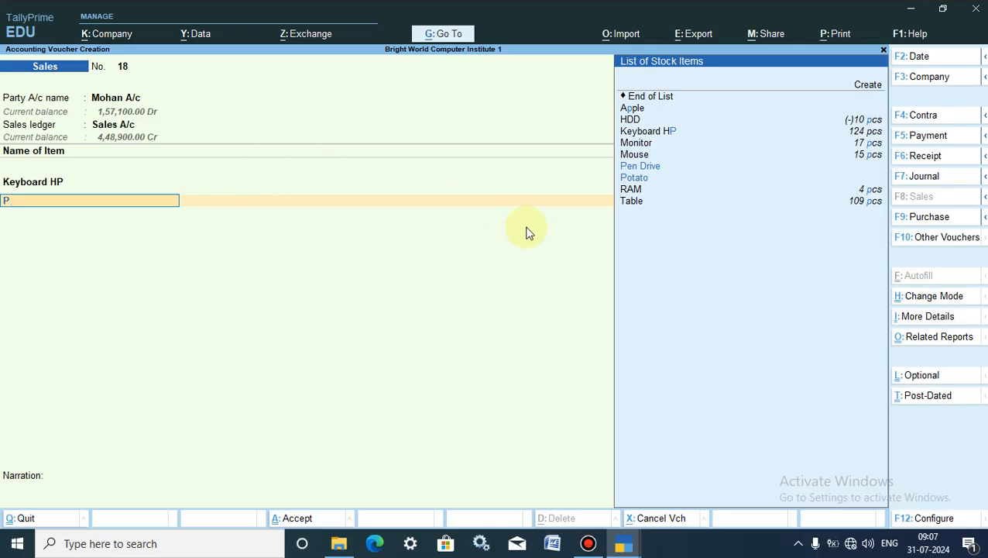
pyautogui.click(656, 169)
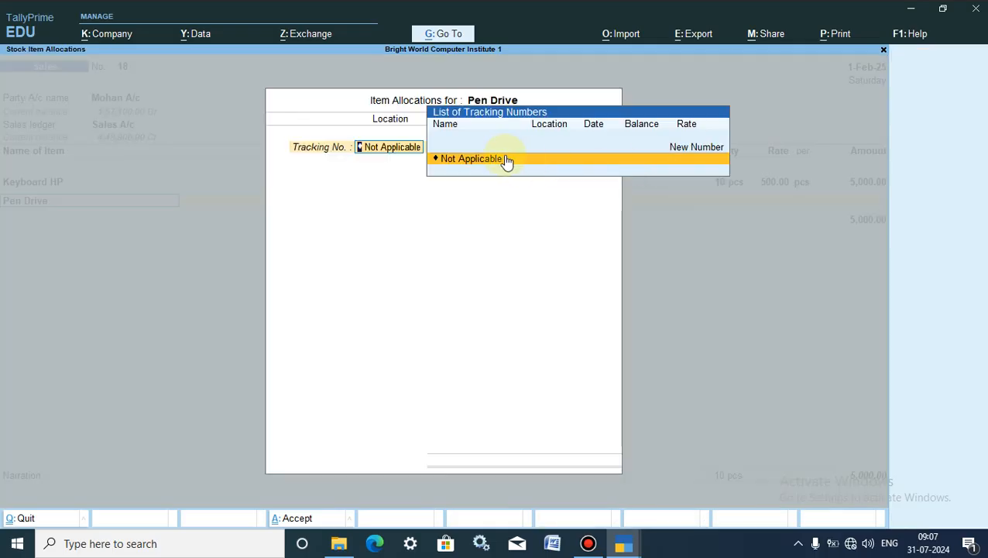
pyautogui.click(476, 160)
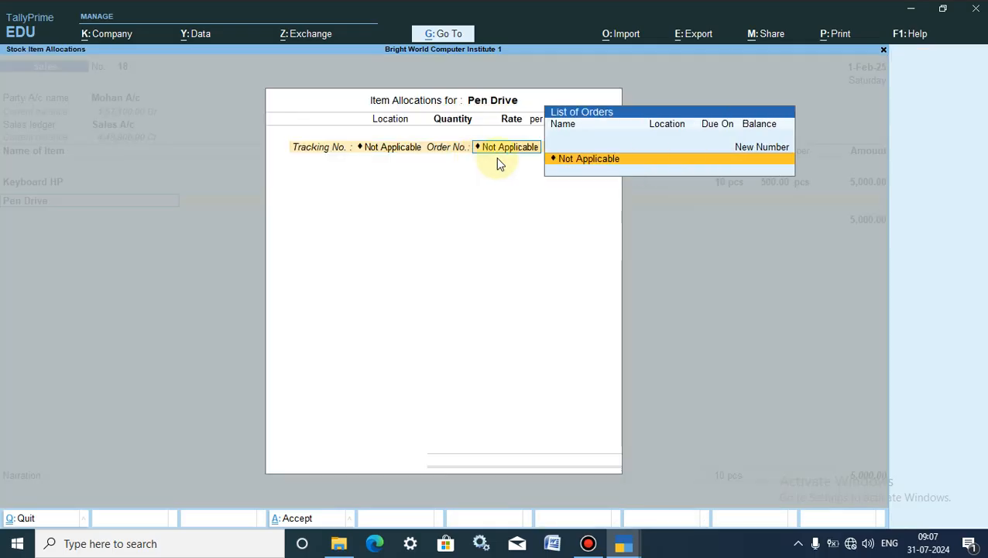
pyautogui.click(573, 160)
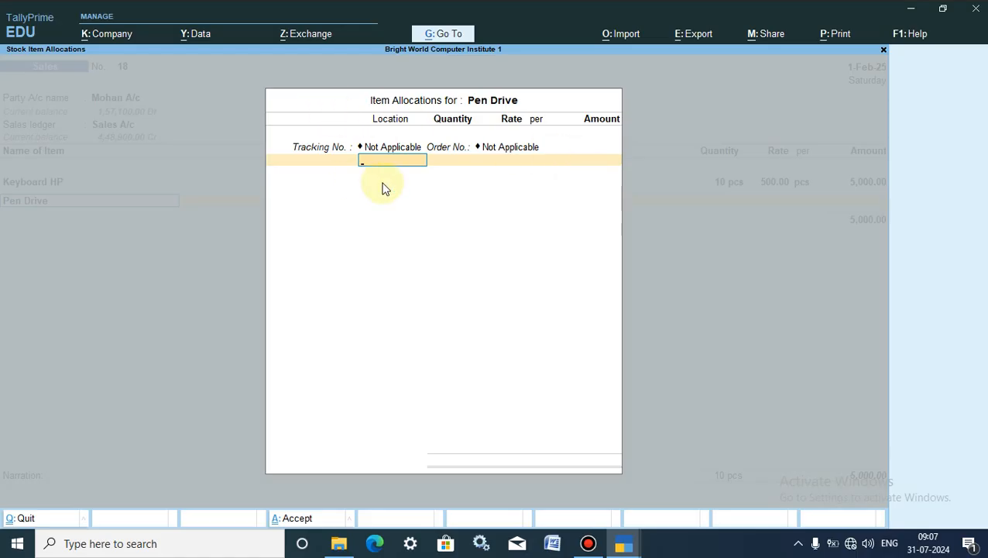
pyautogui.write('M')
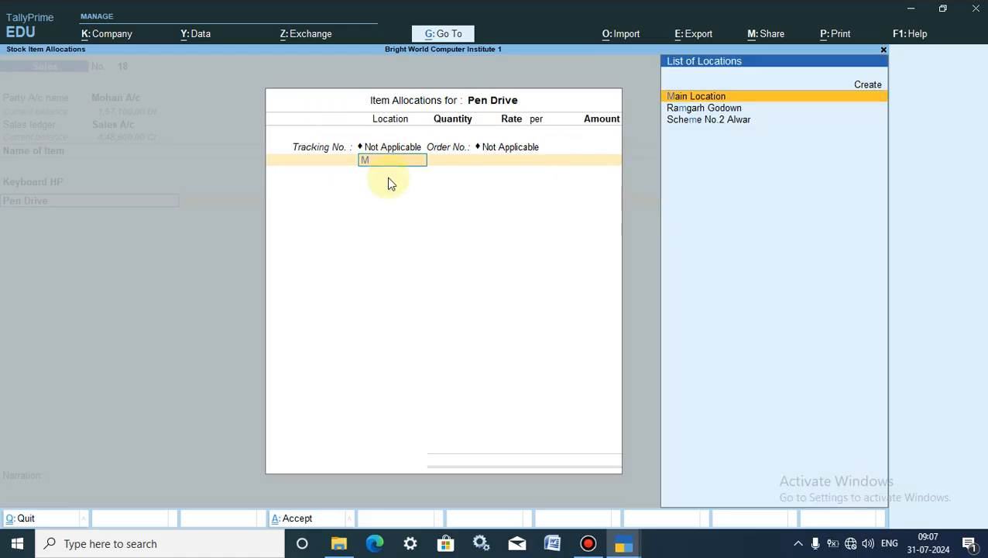
pyautogui.press('Return')
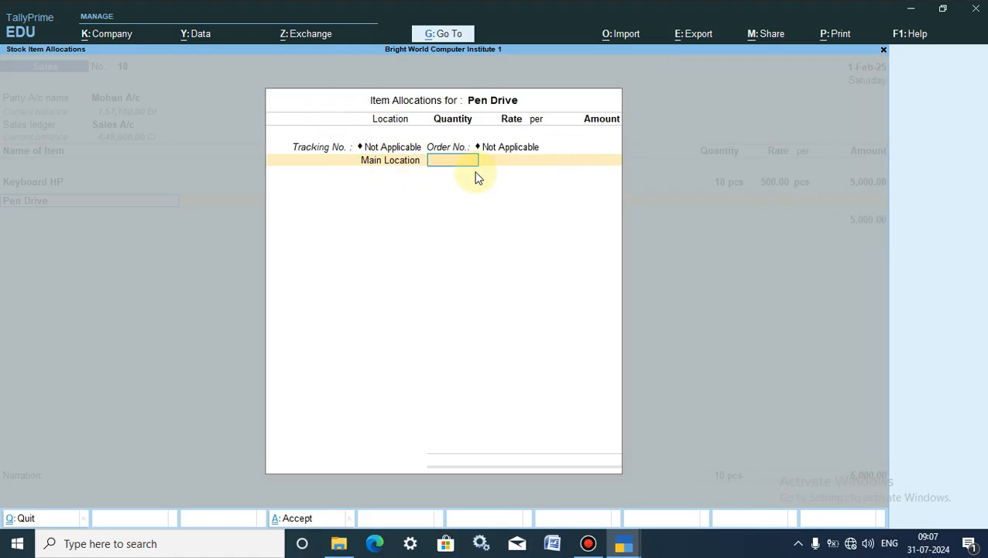
# - Set the Pen Drive quantity to 1 pcs, leave its rate and amount blank, save the sales voucher, and leave voucher entry
pyautogui.write('1')
pyautogui.press('Return')
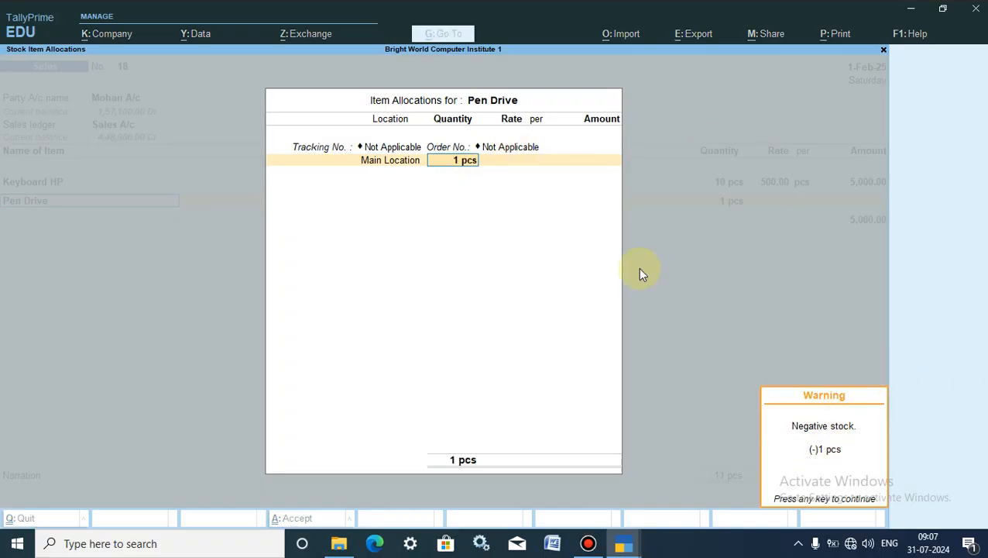
pyautogui.press('Return')
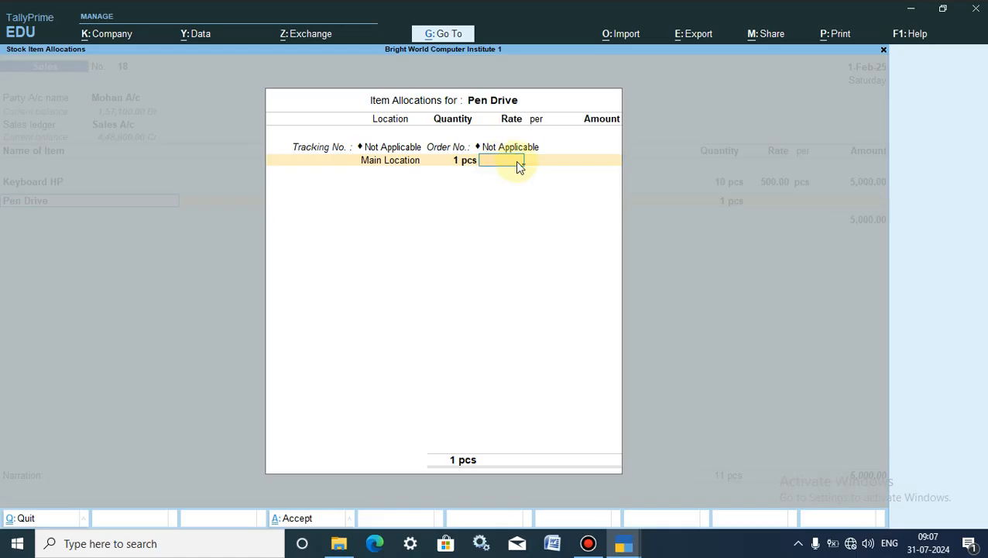
pyautogui.press('Return')
pyautogui.press('Return')
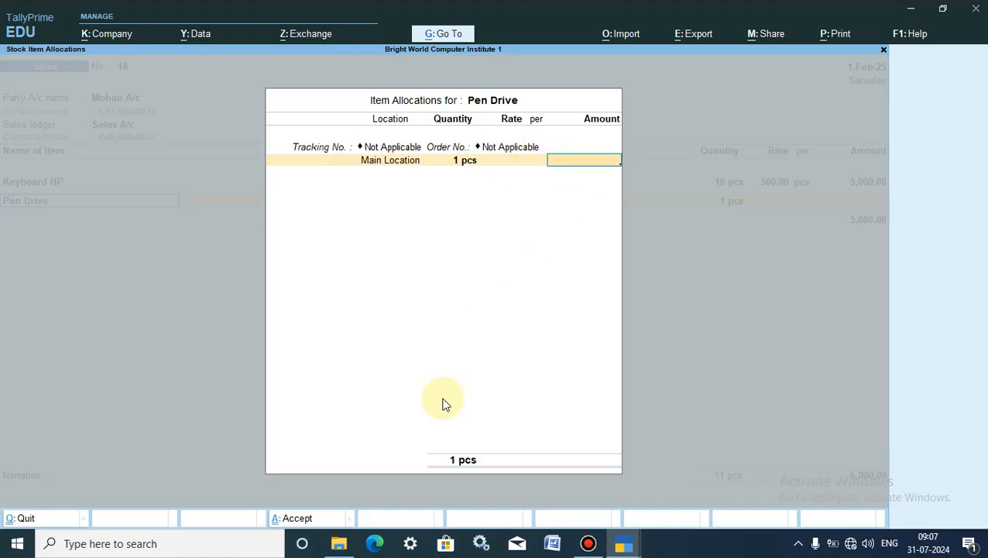
pyautogui.click(290, 519)
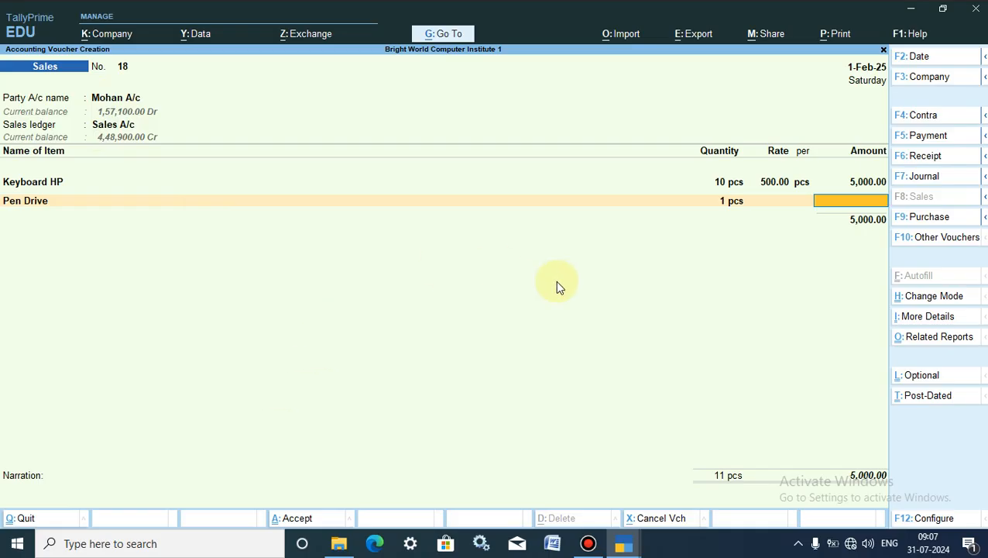
pyautogui.click(292, 520)
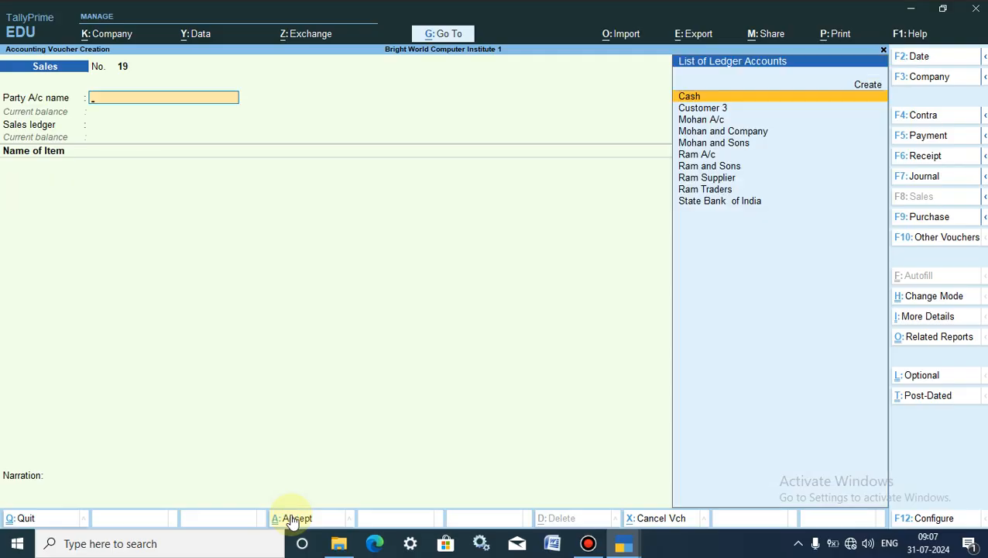
pyautogui.click(22, 519)
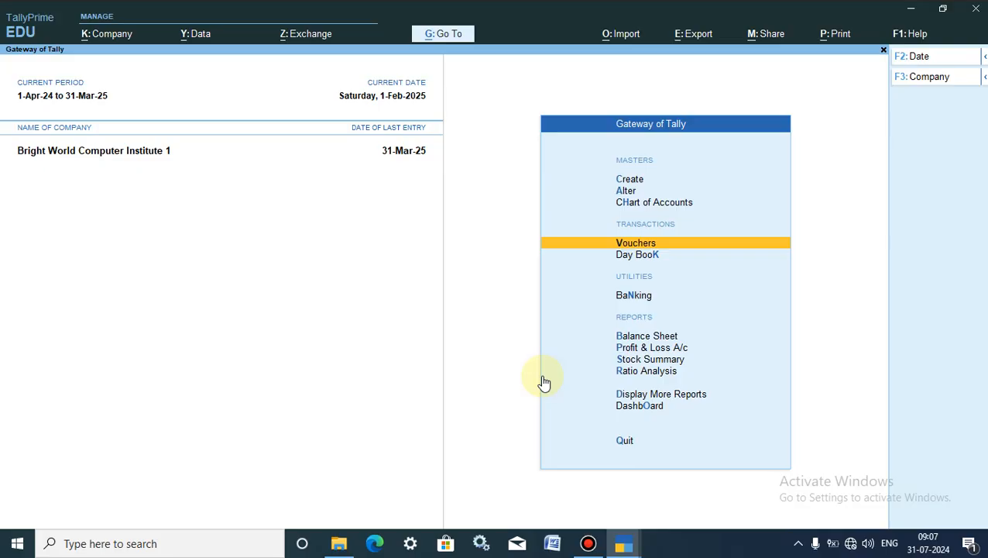
# - Open sales voucher 18 from the Day Book to check its item lines, and return to the Gateway of Tally
pyautogui.click(641, 256)
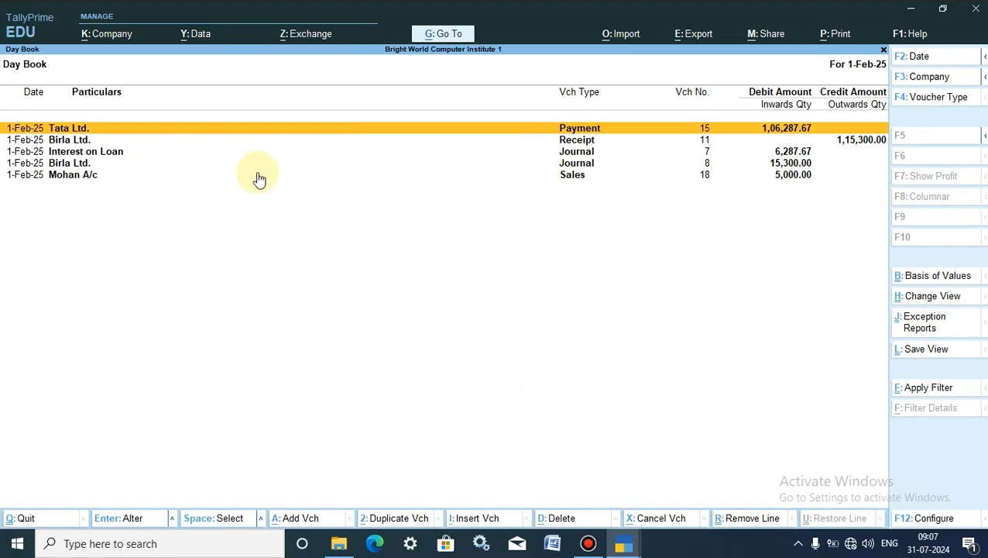
pyautogui.click(51, 178)
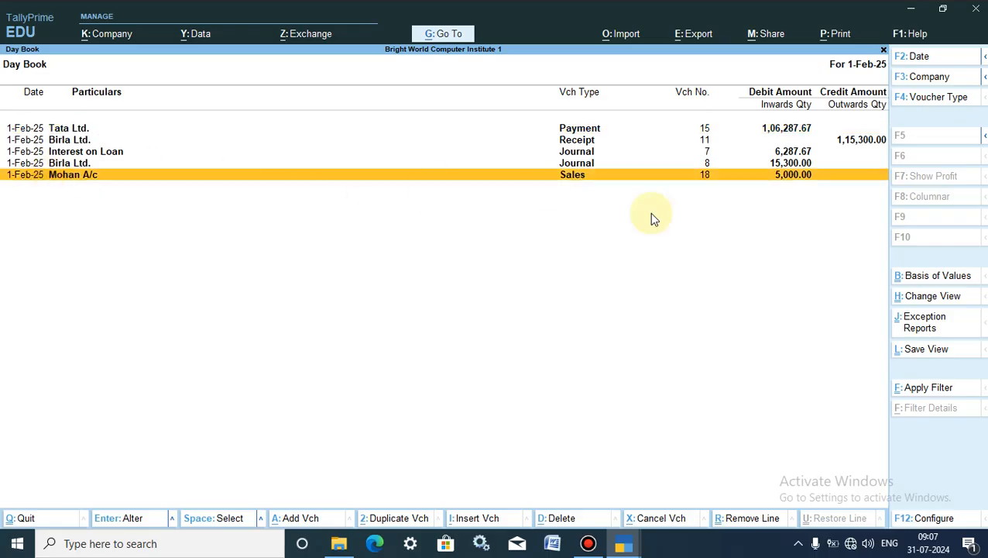
pyautogui.click(620, 178)
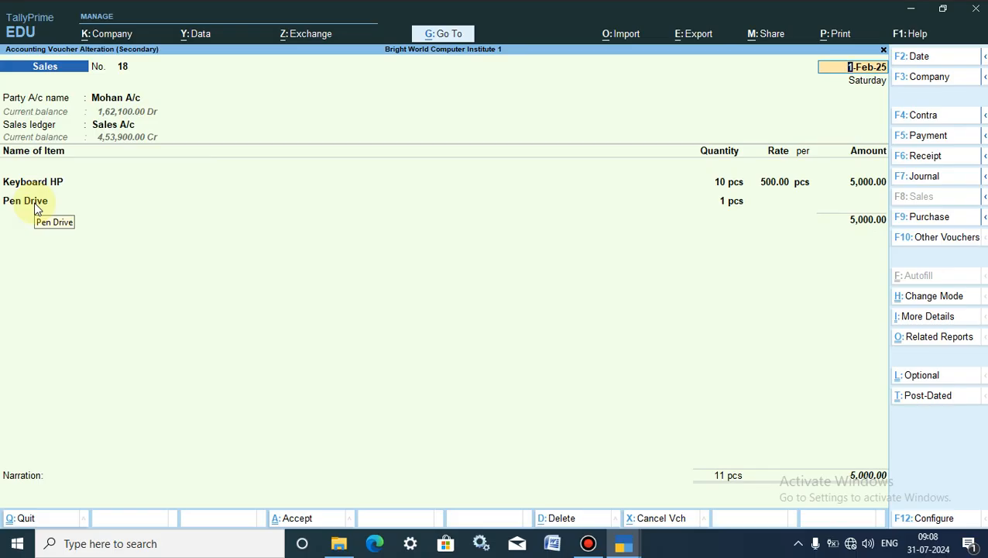
pyautogui.click(26, 517)
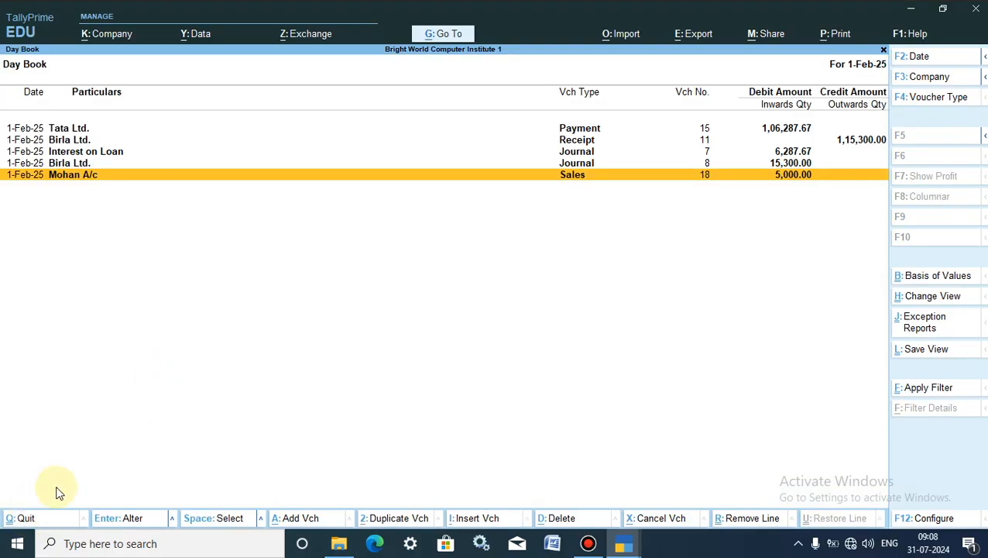
pyautogui.click(23, 517)
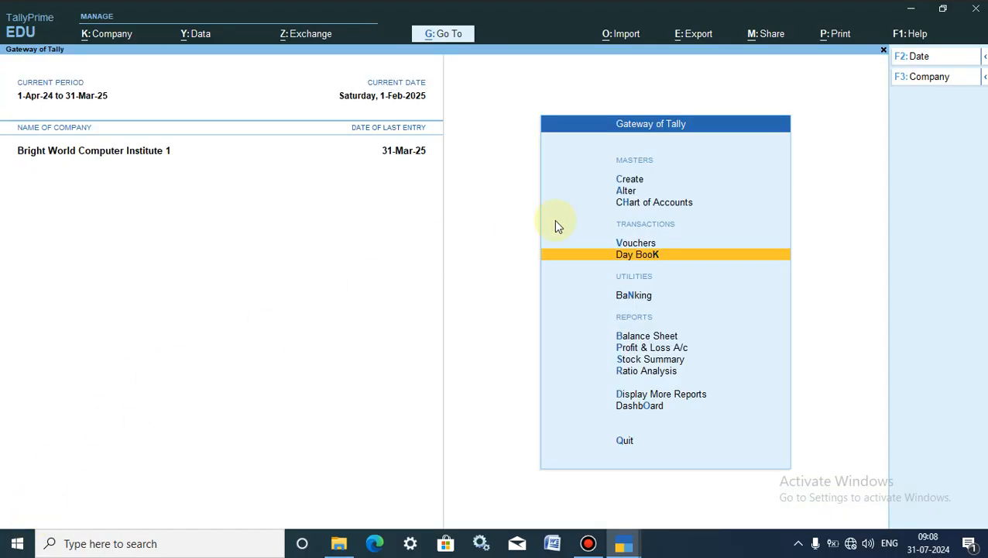
# - Alter the Sales voucher type to set Allow zero-valued transactions to No and save it
pyautogui.click(627, 190)
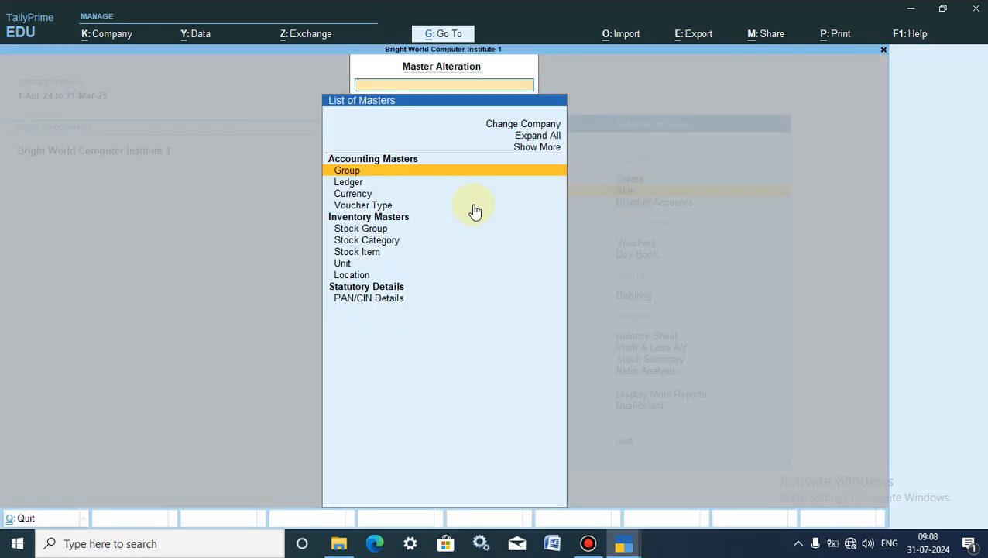
pyautogui.click(365, 206)
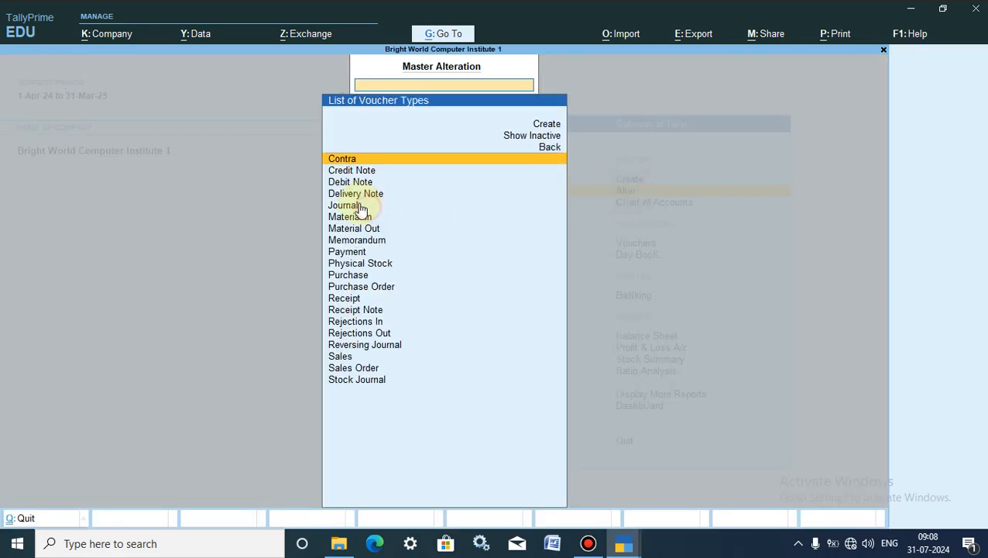
pyautogui.click(346, 359)
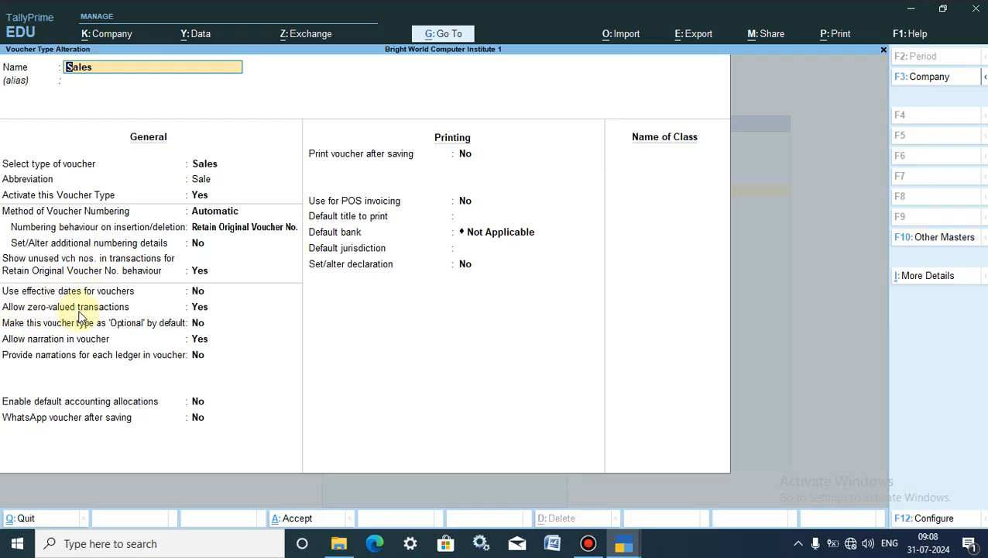
pyautogui.click(207, 313)
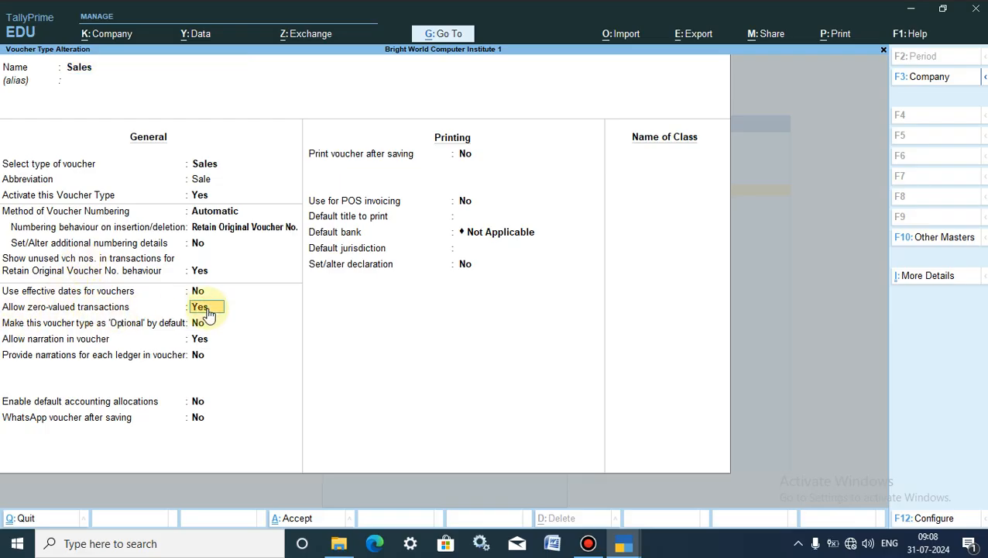
pyautogui.write('n')
pyautogui.press('Return')
pyautogui.click(297, 518)
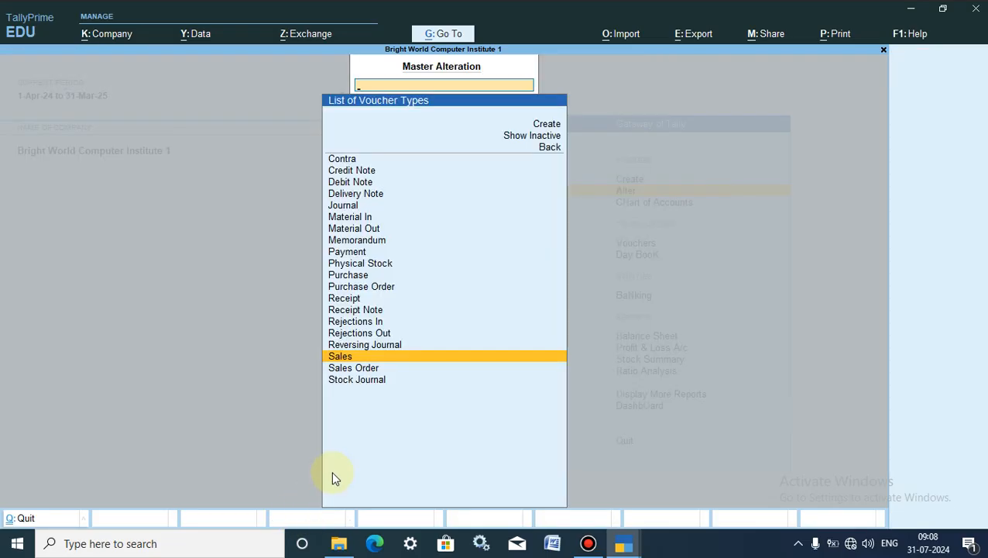
pyautogui.click(22, 517)
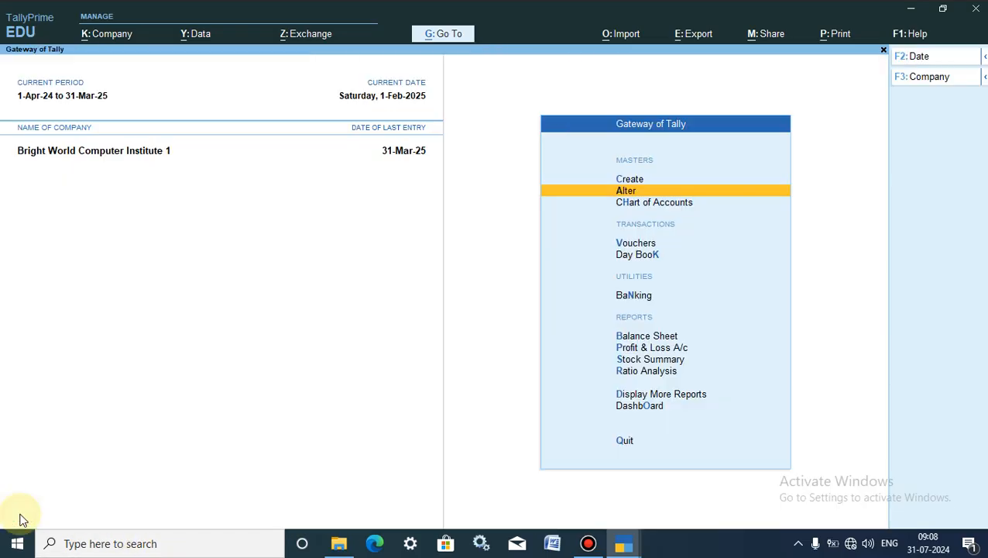
# - Reopen sales voucher 18 from the Day Book and save it again without editing any field
pyautogui.click(642, 256)
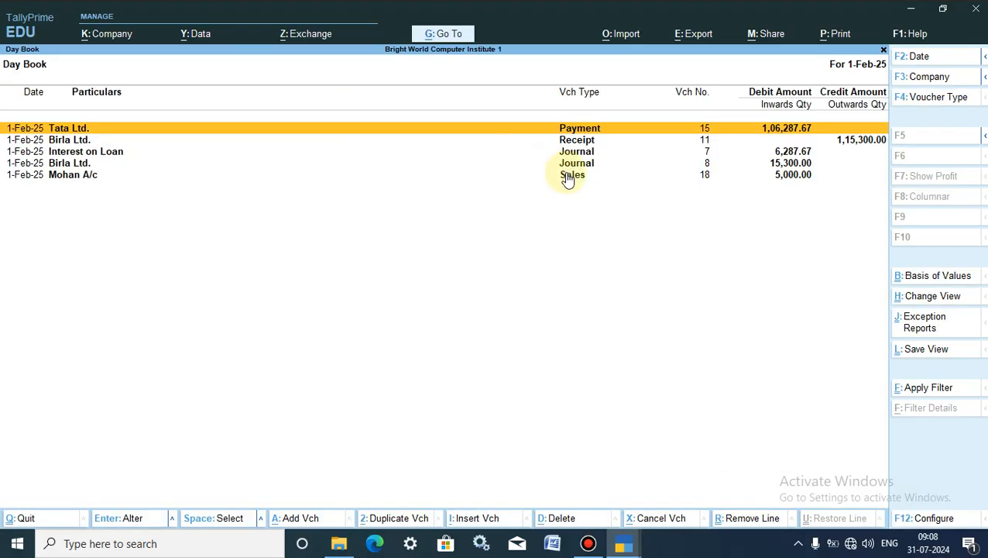
pyautogui.click(568, 177)
pyautogui.click(568, 177)
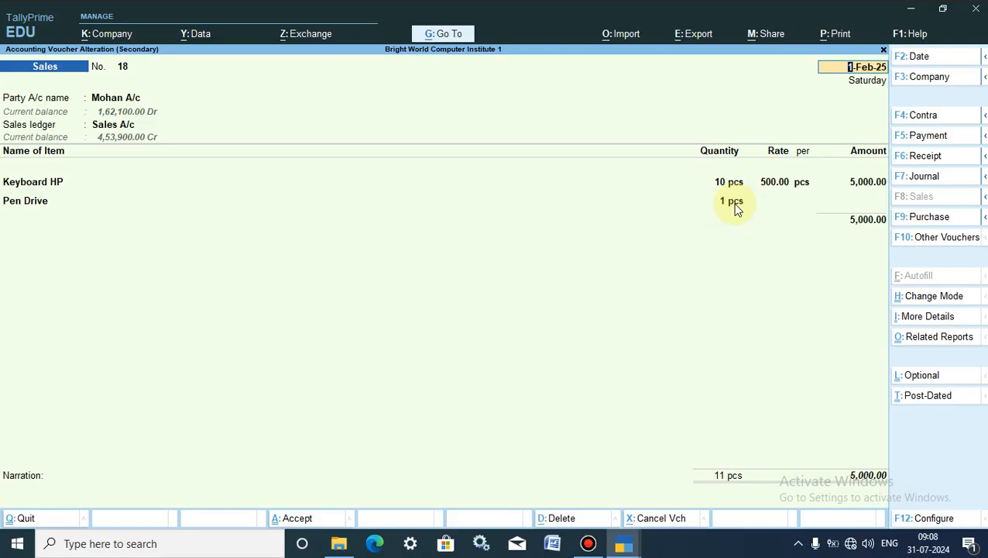
pyautogui.click(292, 525)
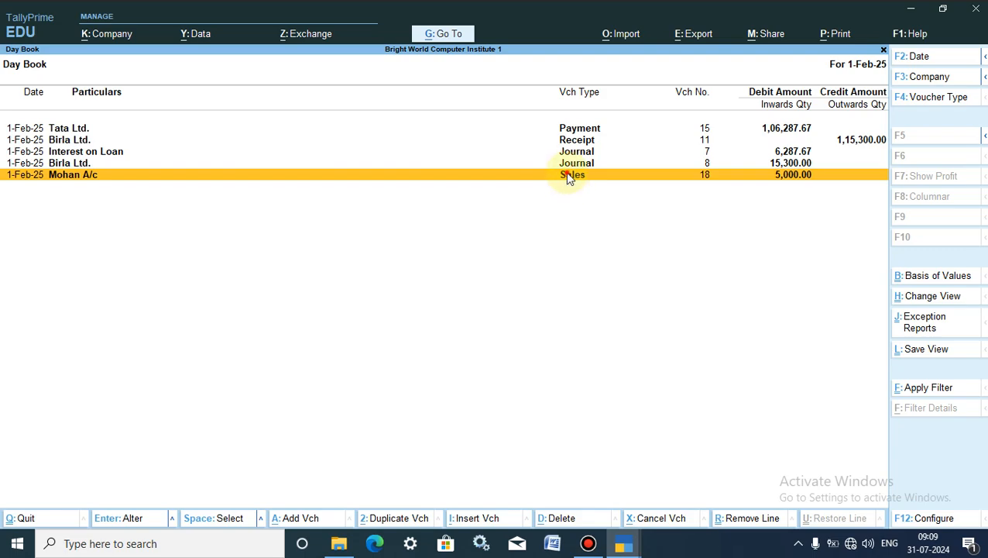
# - Check the item lines of the re-saved sales voucher 18 and return to the Gateway of Tally
pyautogui.press('Return')
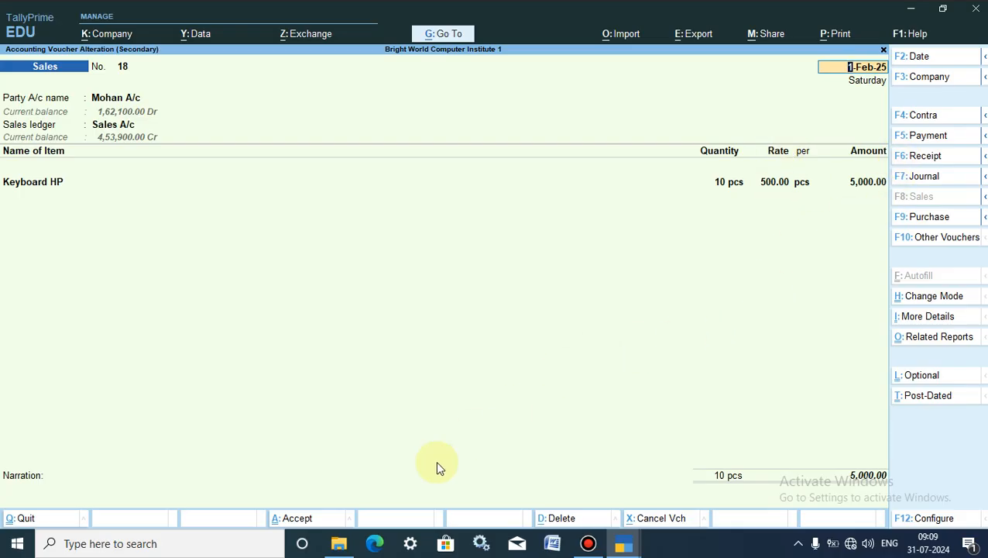
pyautogui.click(17, 518)
pyautogui.click(18, 517)
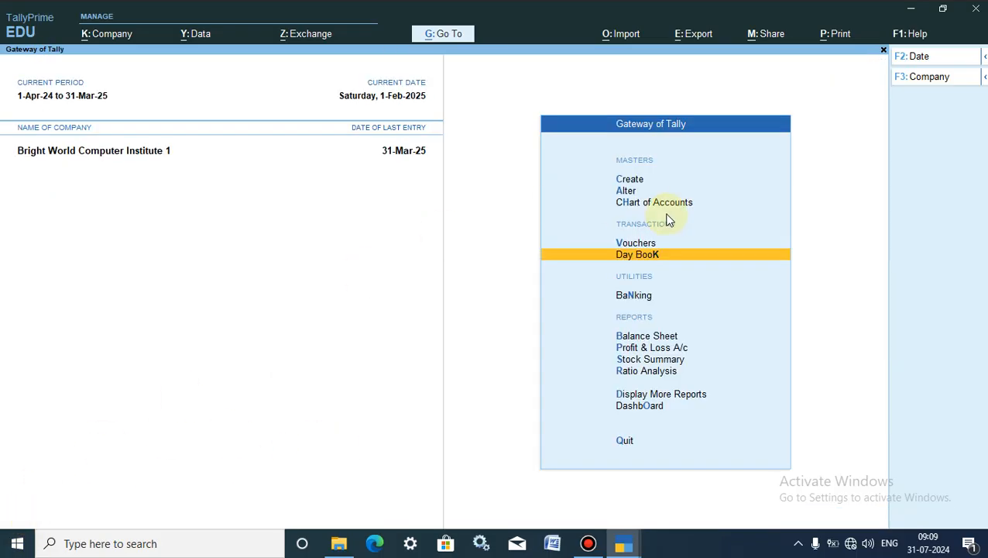
# - Set Allow zero-valued transactions to Yes for the Sales voucher type, save it, and return to the Gateway of Tally
pyautogui.click(628, 191)
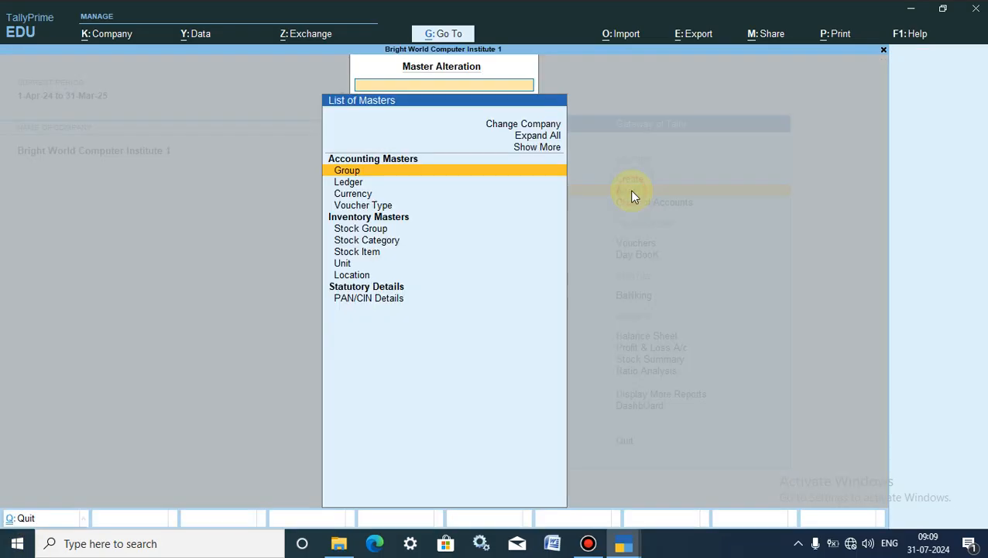
pyautogui.click(359, 206)
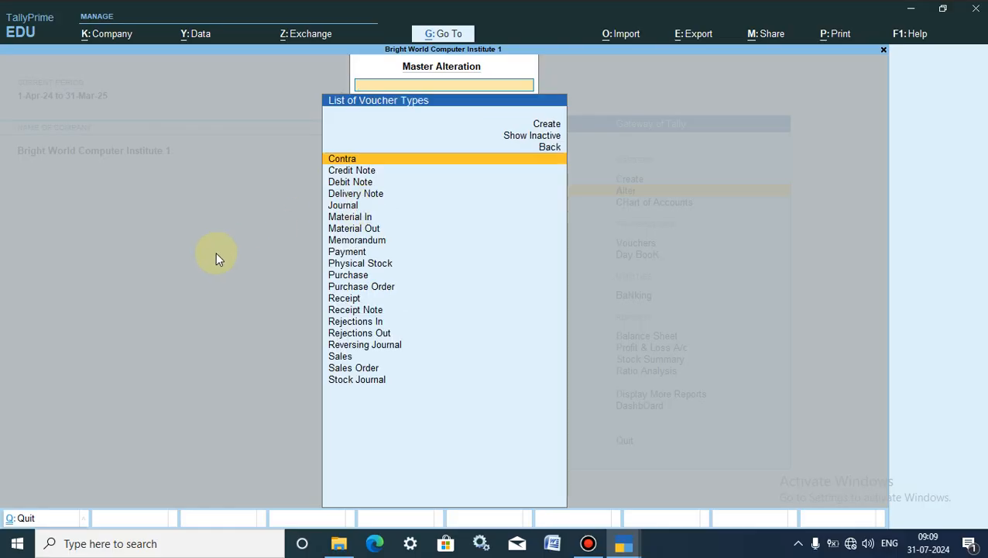
pyautogui.click(339, 358)
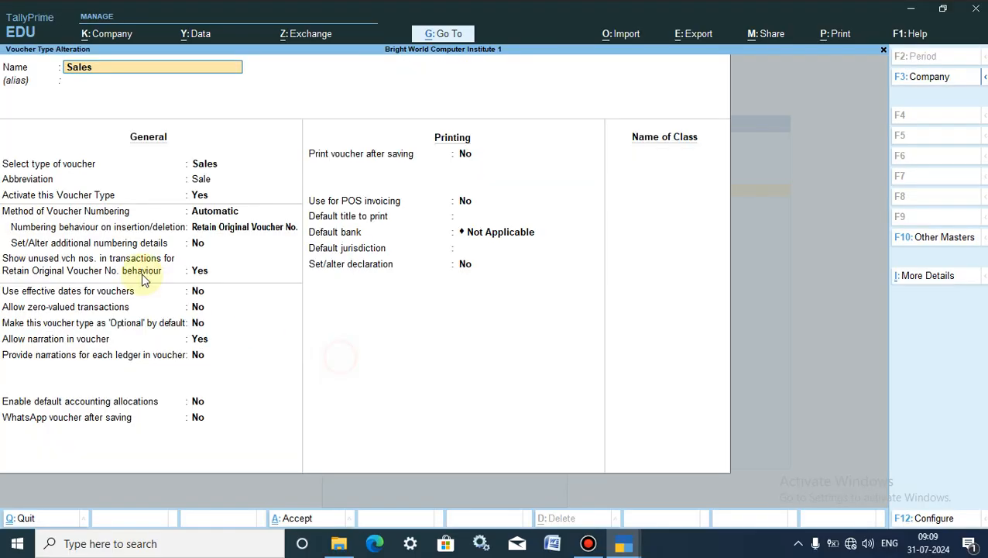
pyautogui.click(51, 307)
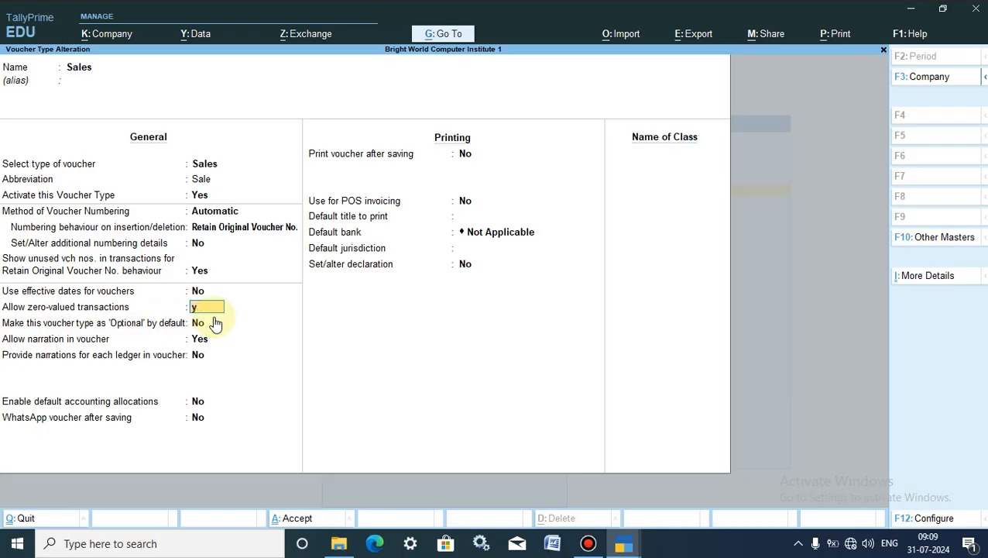
pyautogui.write('y')
pyautogui.press('Return')
pyautogui.click(297, 518)
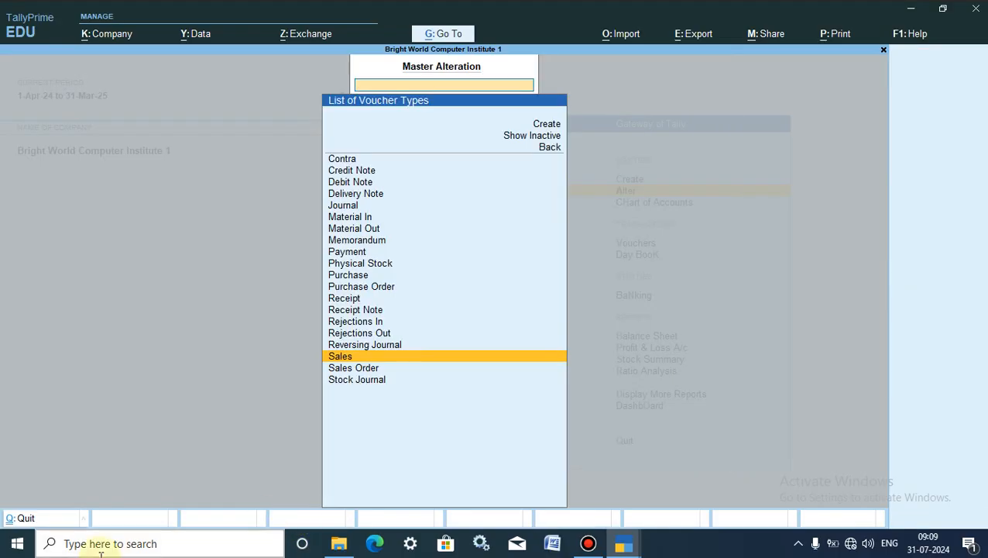
pyautogui.click(23, 518)
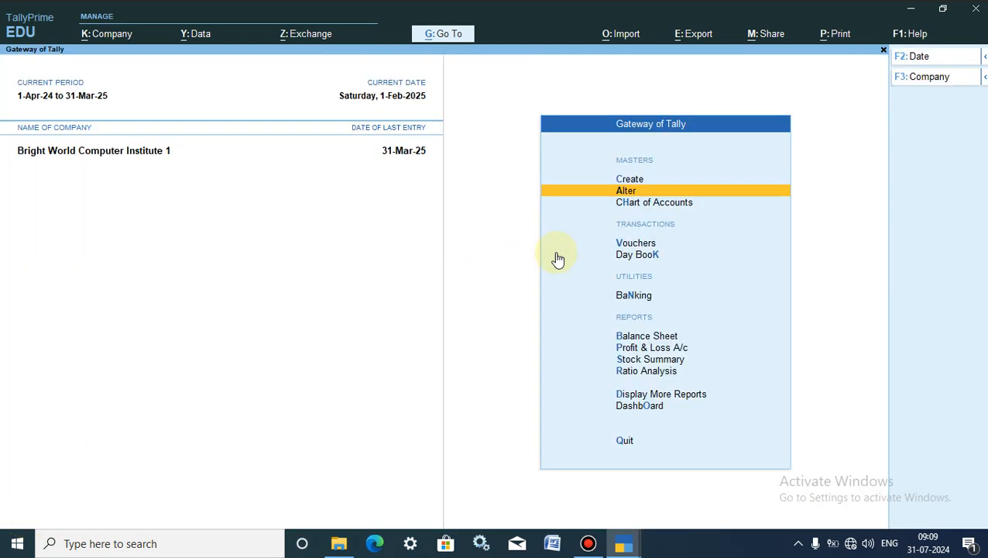
# - Open sales voucher 18 from the Day Book and add Pen Drive as an item below Keyboard HP
pyautogui.click(634, 256)
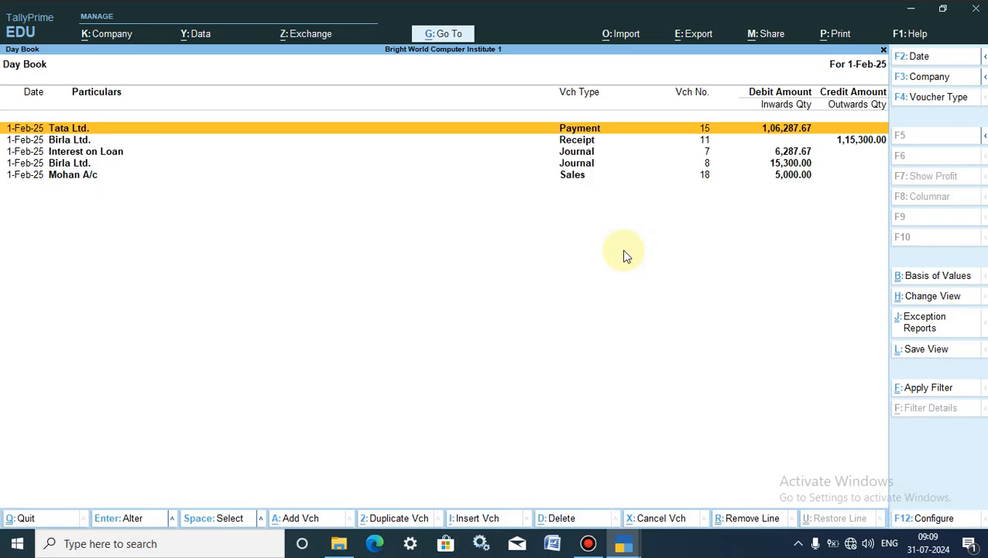
pyautogui.click(571, 175)
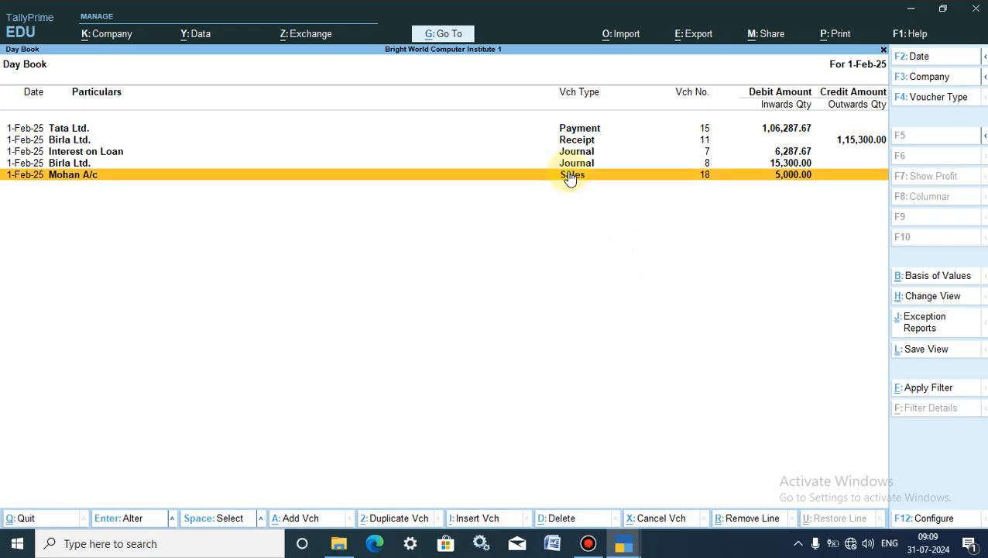
pyautogui.click(571, 175)
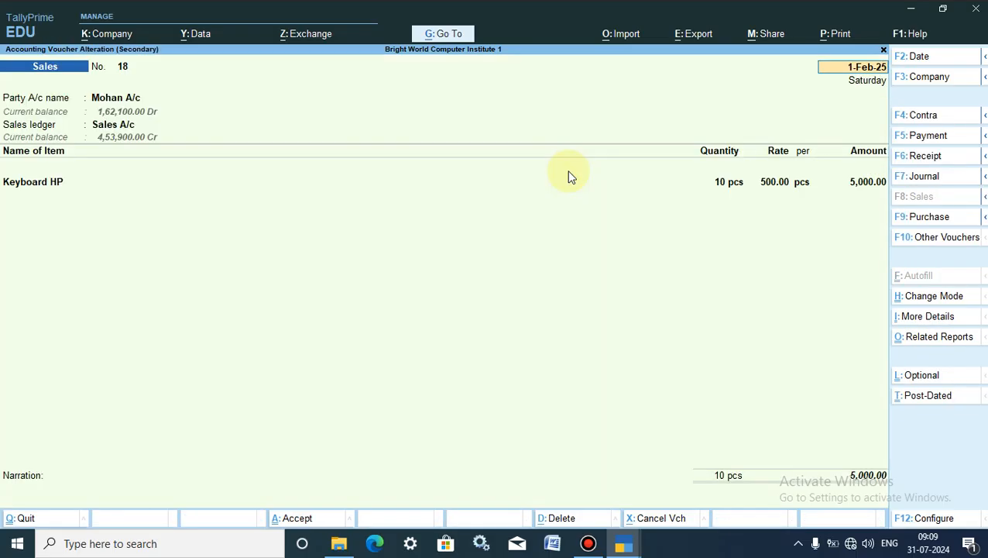
pyautogui.click(865, 186)
pyautogui.press('Return')
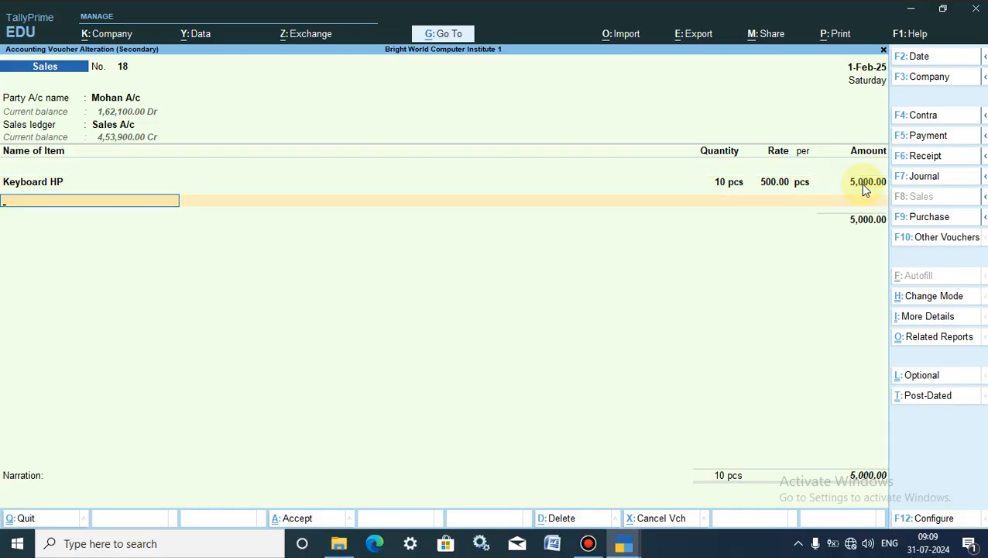
pyautogui.write('P')
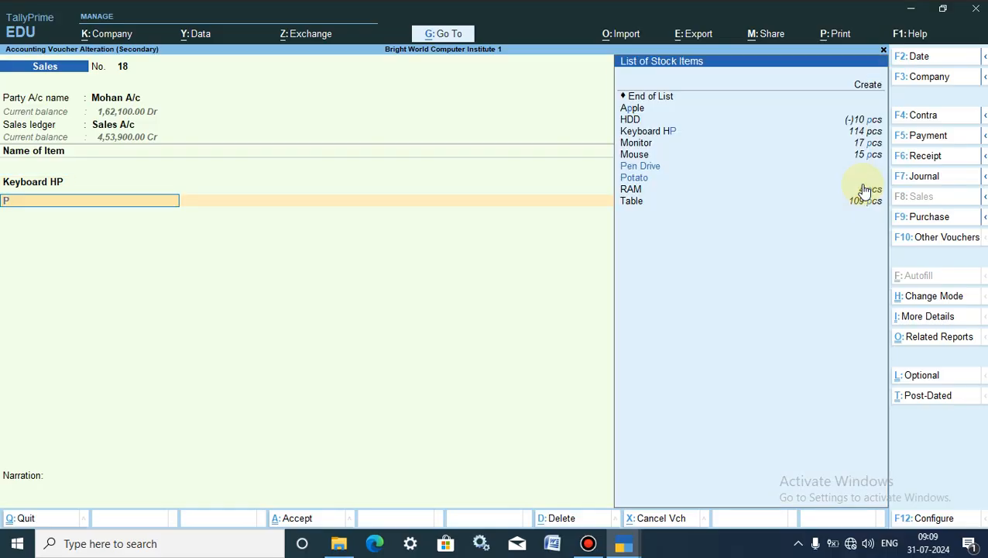
pyautogui.click(643, 166)
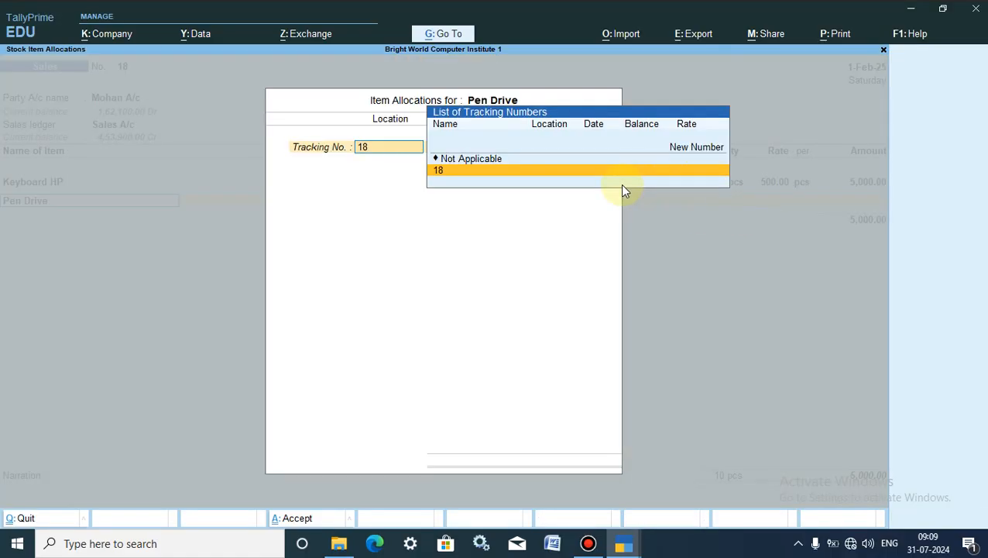
# - Set both the tracking number and the order number of the Pen Drive allocation to Not Applicable
pyautogui.press('Return')
pyautogui.press('BackSpace')
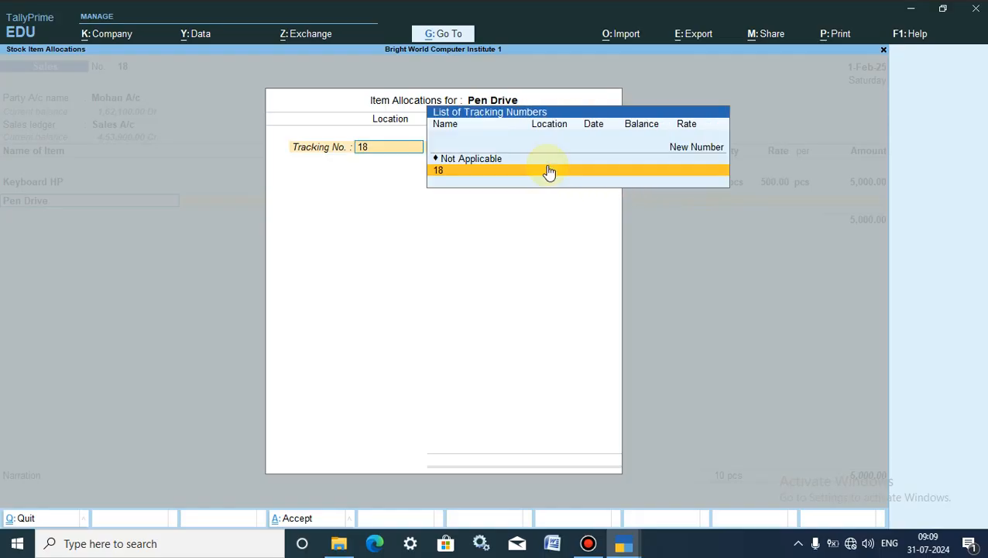
pyautogui.press('Escape')
pyautogui.press('Return')
pyautogui.click(494, 160)
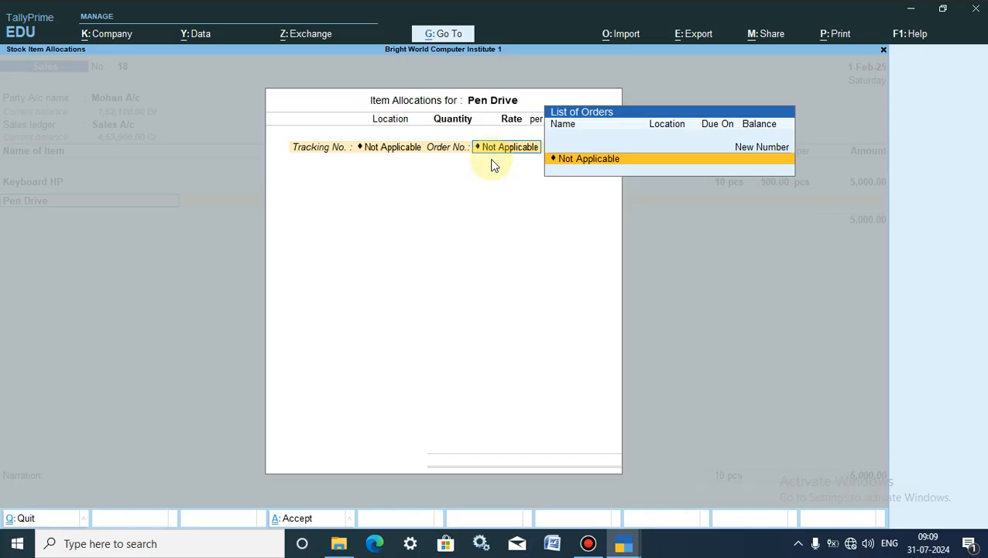
pyautogui.click(572, 160)
# - Allocate 1 pcs of Pen Drive from Main Location with the rate left blank, and accept the allocation
pyautogui.write('M')
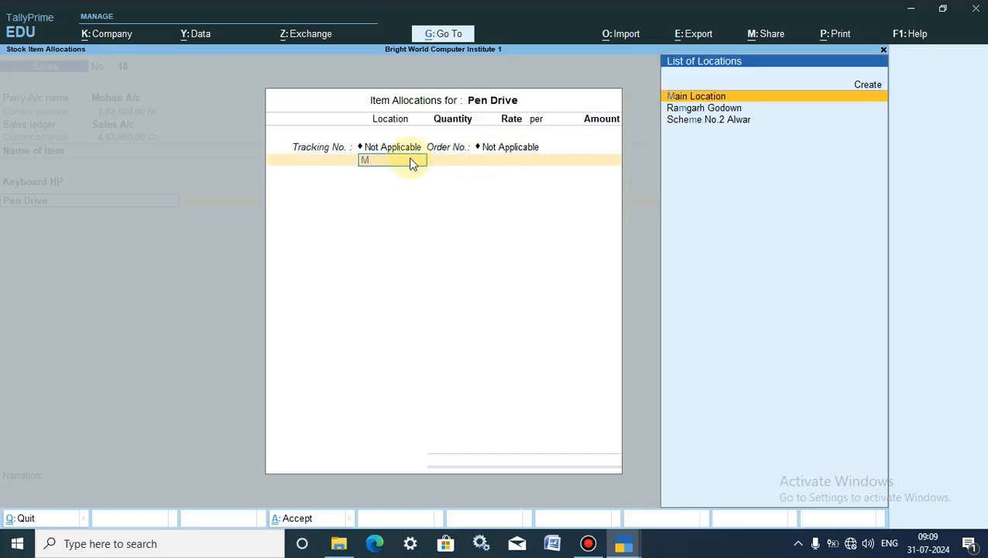
pyautogui.press('Return')
pyautogui.write('1')
pyautogui.press('Return')
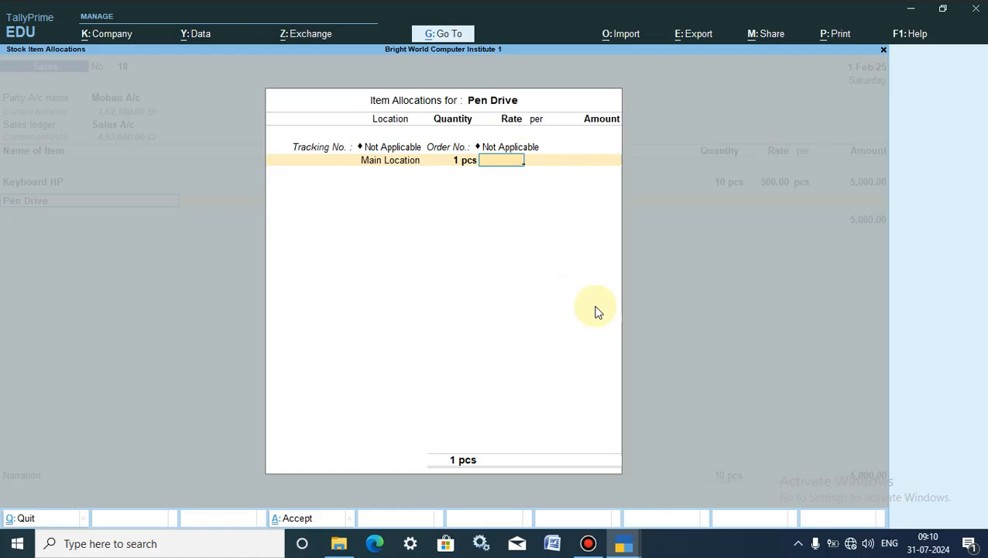
pyautogui.press('Return')
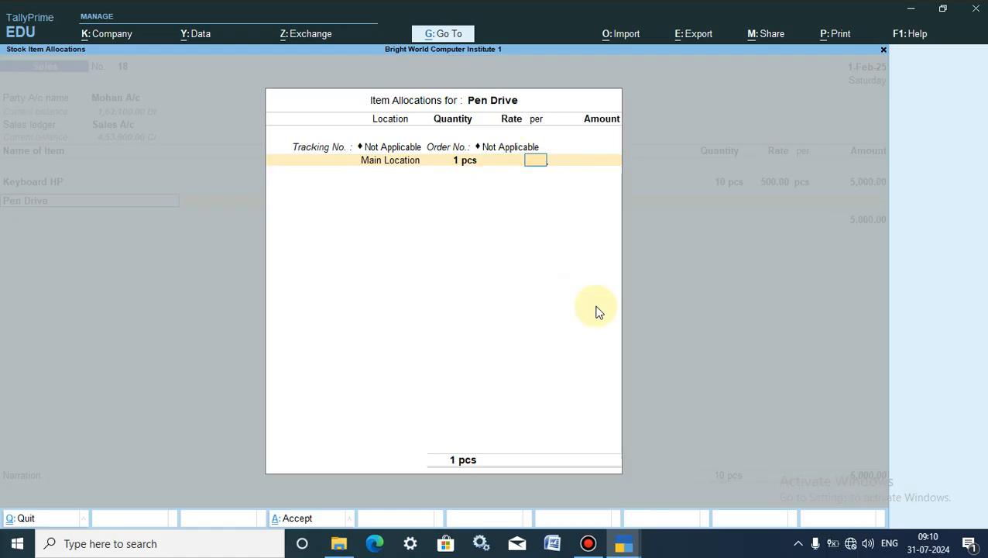
pyautogui.click(294, 521)
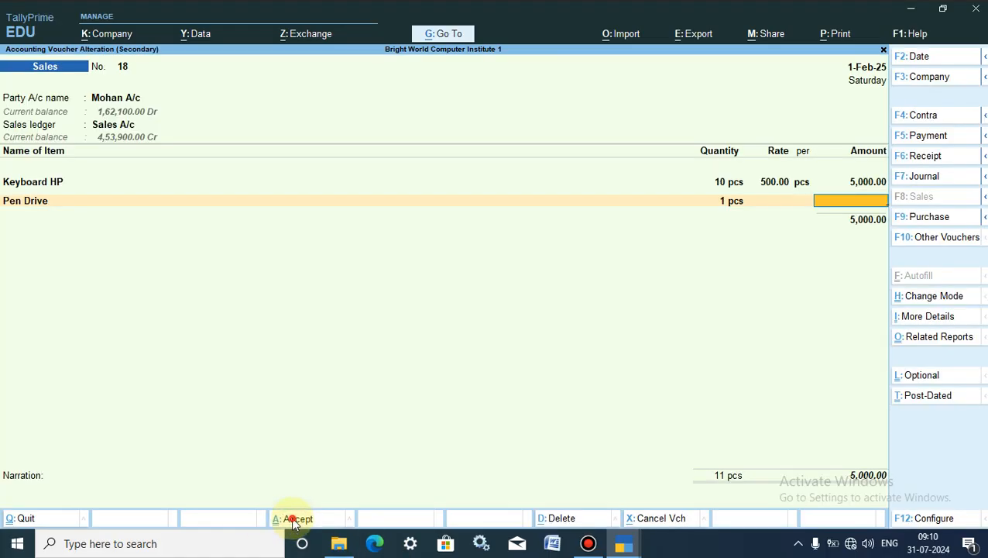
# - Save the altered sales voucher and reopen it from the Day Book to check its item lines
pyautogui.click(294, 521)
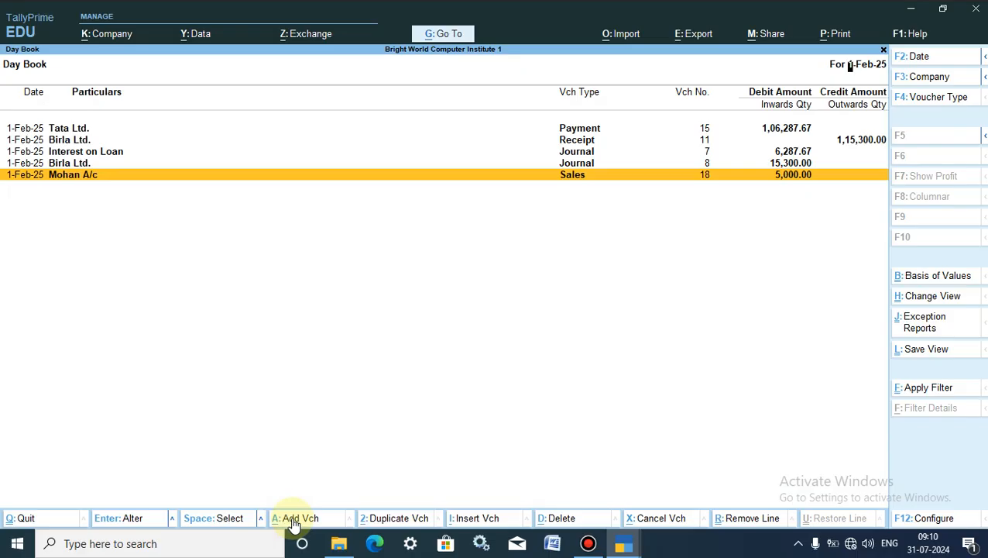
pyautogui.press('Return')
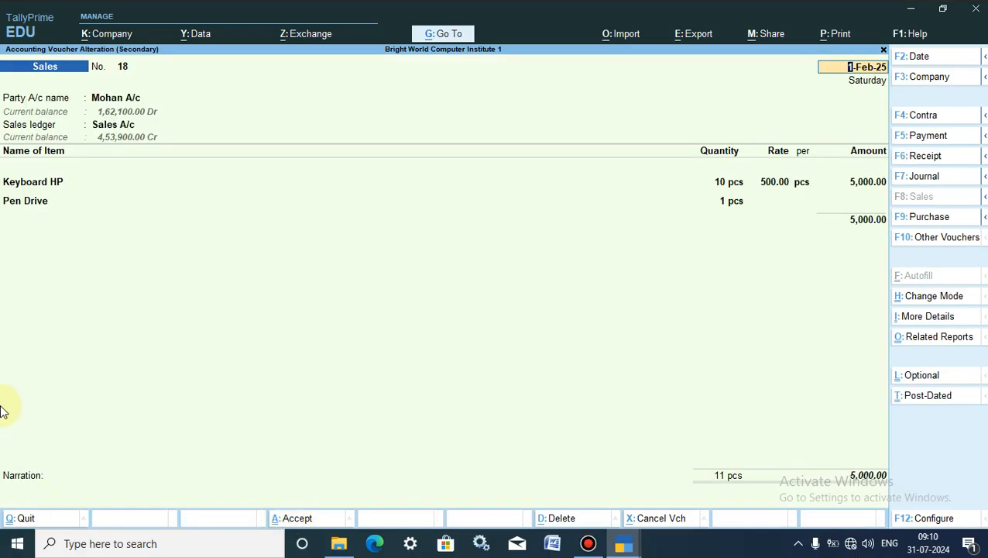